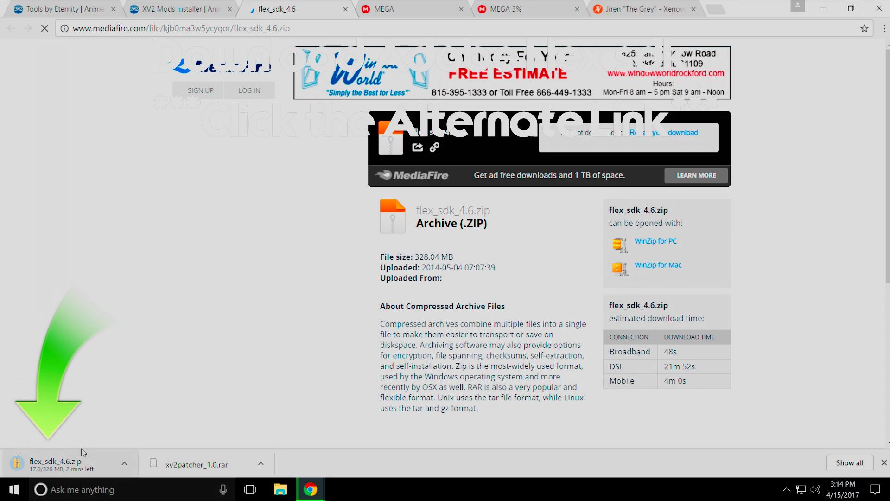
Close the MediaFire flex_sdk_4.6 page and return to the XV2 Mods Installer thread.
{"action": "left_click", "coordinate": [195, 12]}
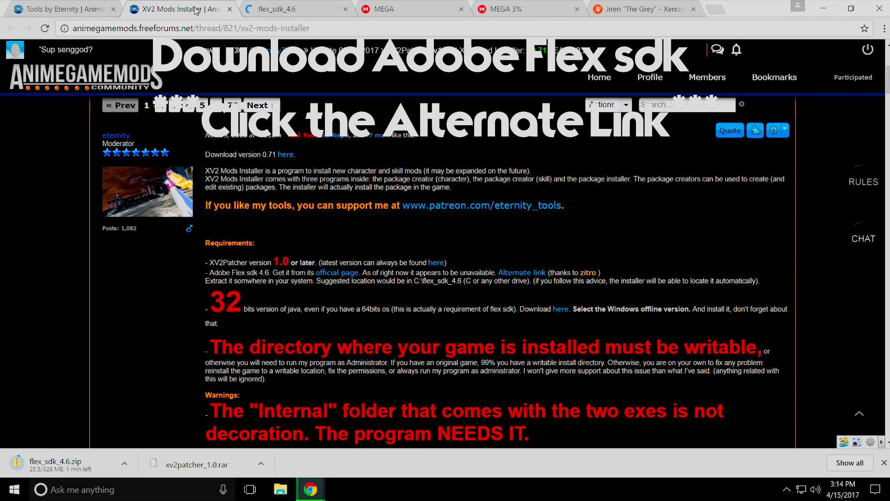
{"action": "left_click", "coordinate": [321, 12]}
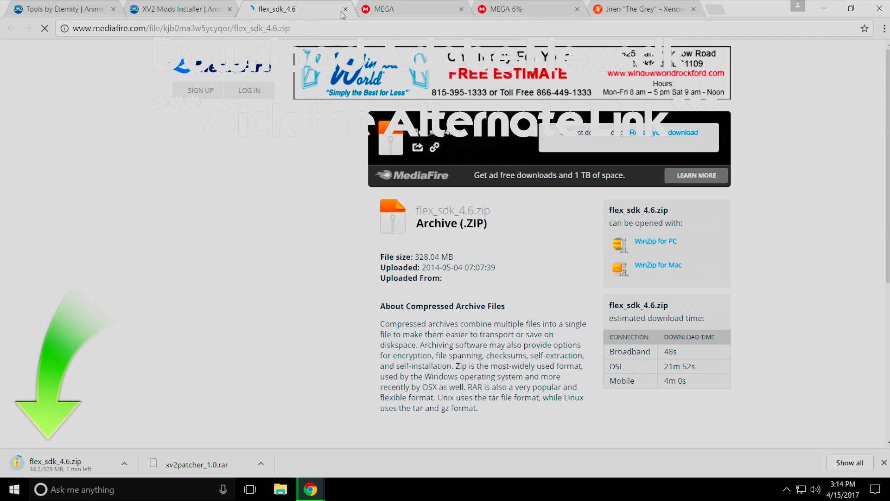
{"action": "left_click", "coordinate": [345, 9]}
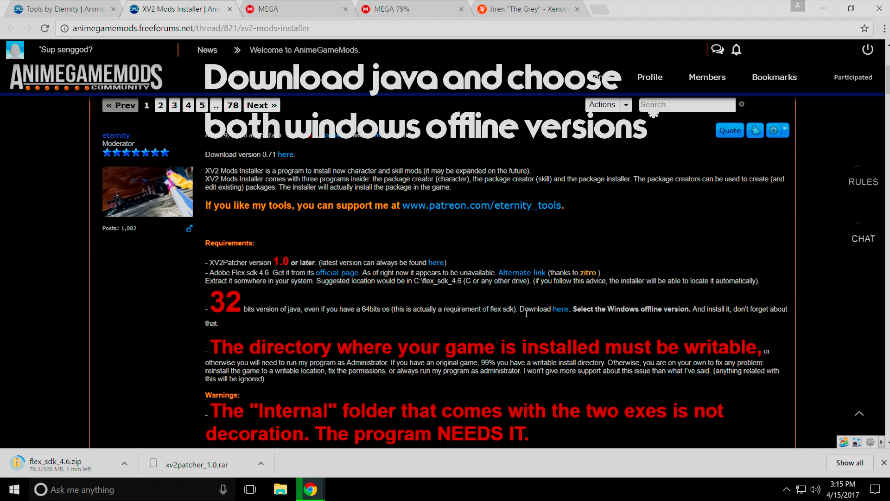
Open the Java download page linked in the thread's requirements, translate it, and download the Windows Offline and Windows Offline (64 bits) installers.
{"action": "left_click", "coordinate": [558, 311]}
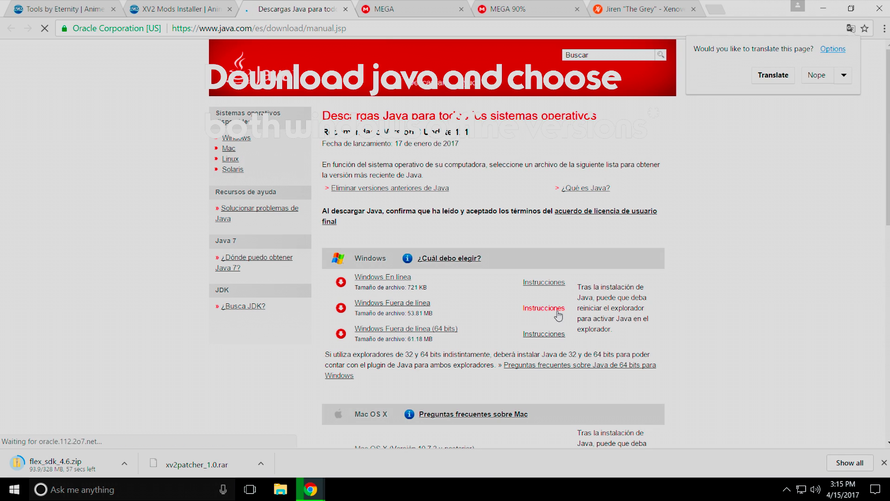
{"action": "left_click", "coordinate": [770, 76]}
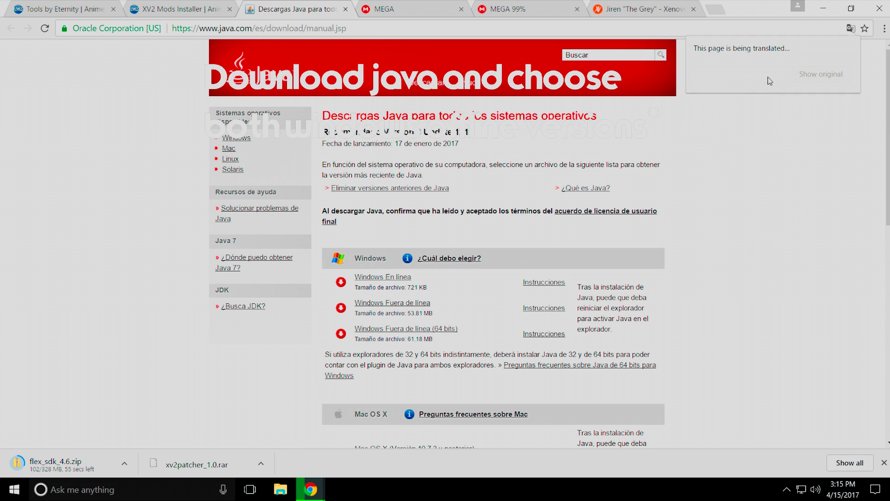
{"action": "scroll", "coordinate": [561, 197], "scroll_direction": "down", "scroll_amount": 2}
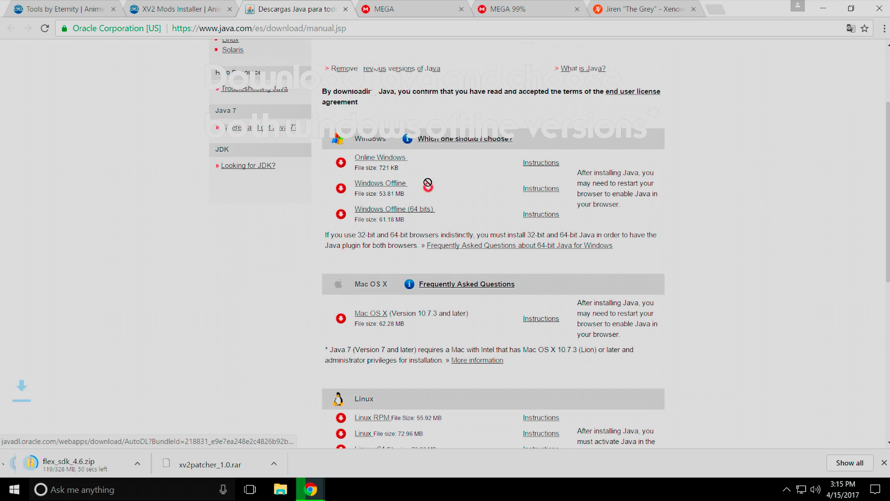
{"action": "left_click", "coordinate": [392, 192]}
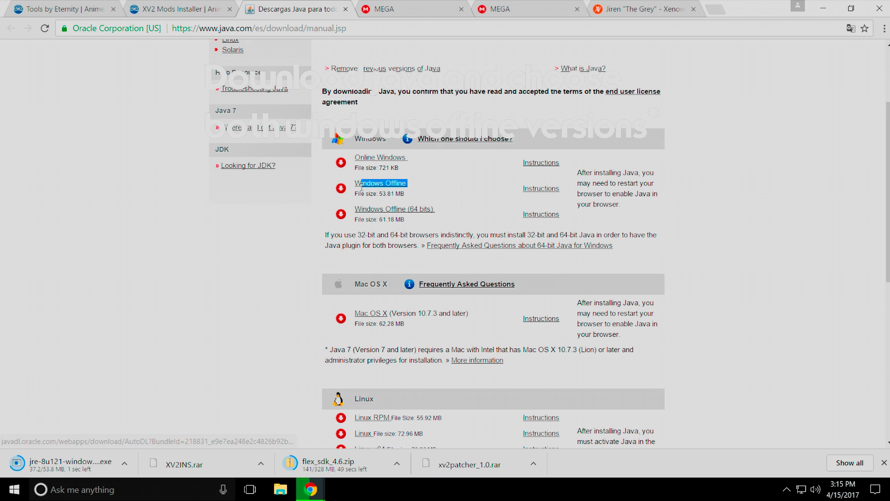
{"action": "left_click", "coordinate": [359, 213]}
{"action": "left_click_drag", "start_coordinate": [451, 211], "coordinate": [355, 211]}
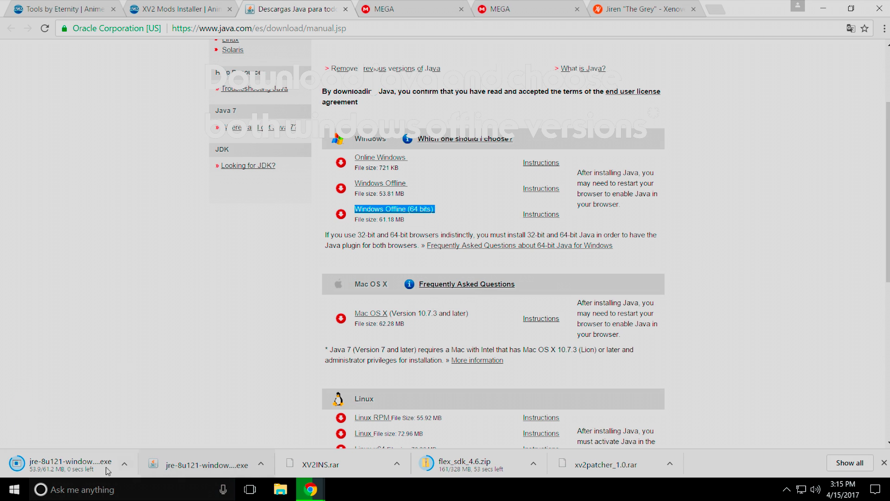
{"action": "left_click_drag", "start_coordinate": [444, 222], "coordinate": [353, 184]}
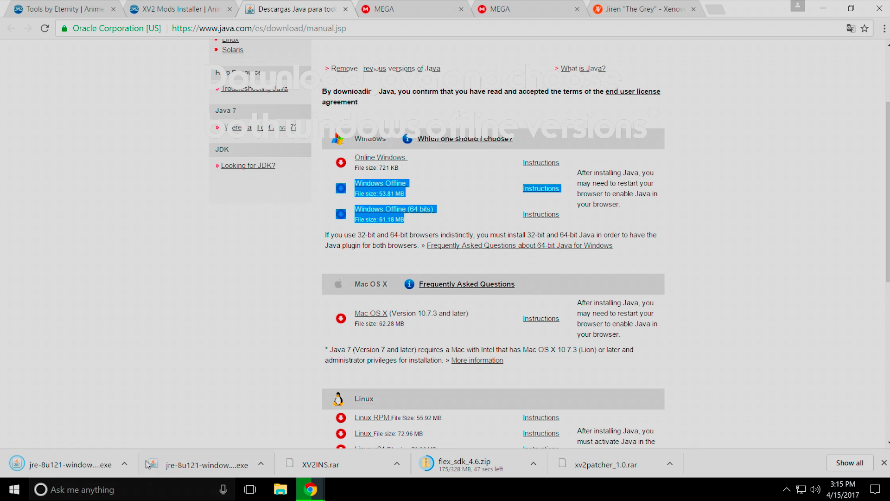
Close the Java download page and the XV2 Mods Installer thread.
{"action": "left_click", "coordinate": [345, 10]}
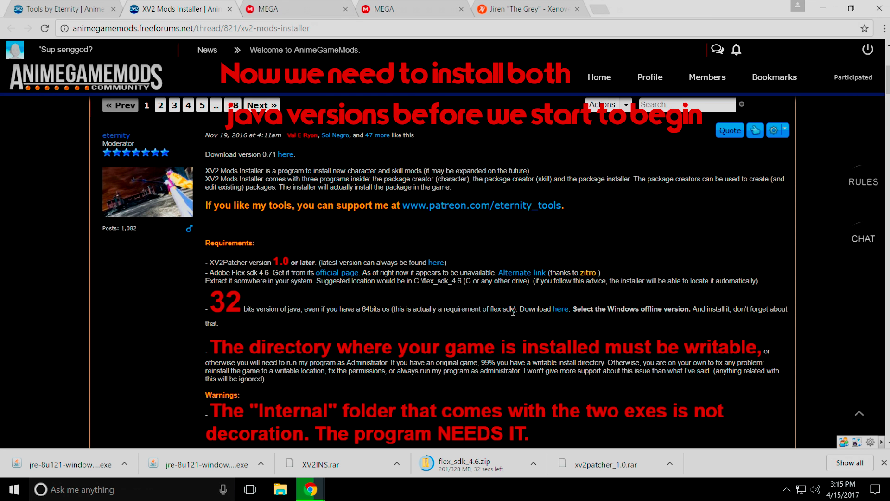
{"action": "left_click", "coordinate": [229, 10]}
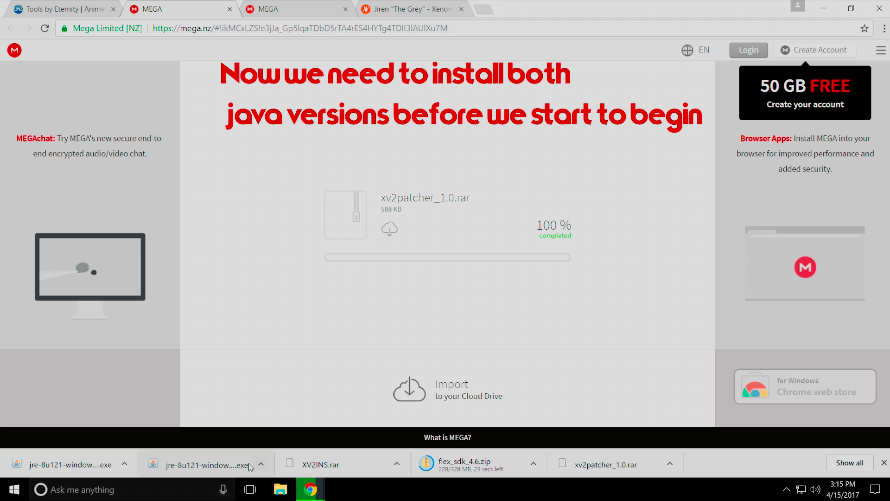
Launch each of the two downloaded Java installers and decline its permission request.
{"action": "left_click", "coordinate": [214, 469]}
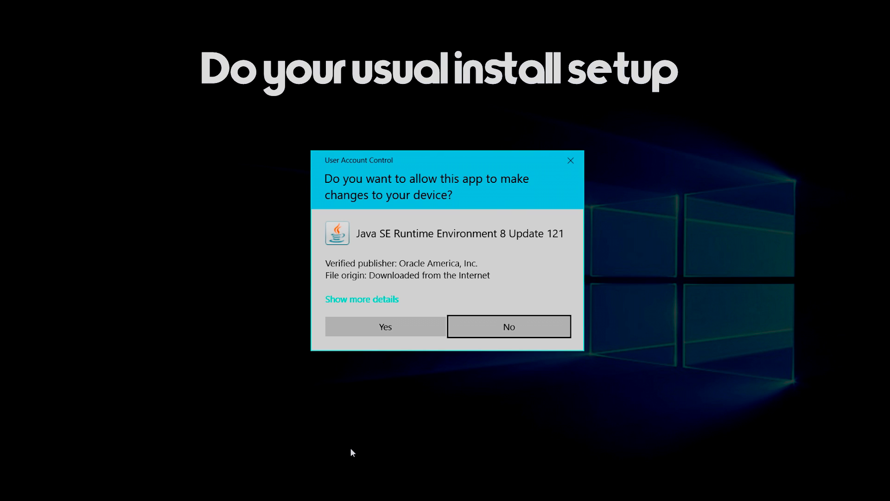
{"action": "left_click", "coordinate": [412, 328]}
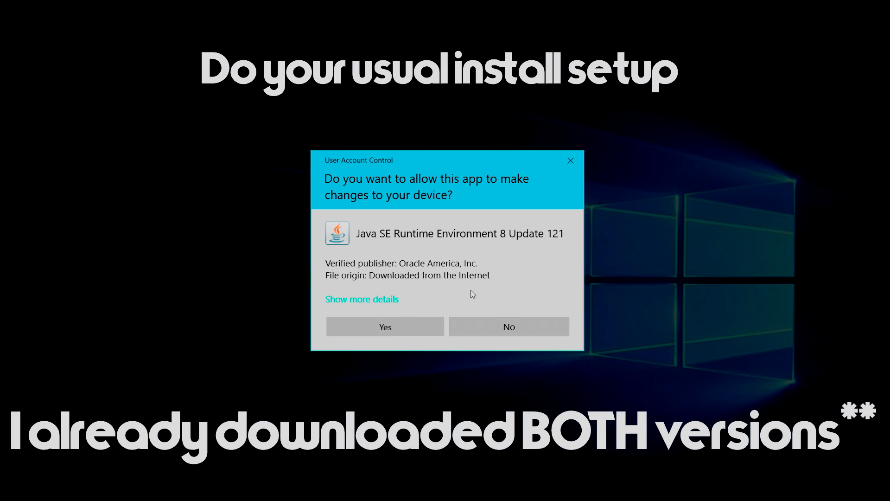
{"action": "left_click", "coordinate": [496, 323]}
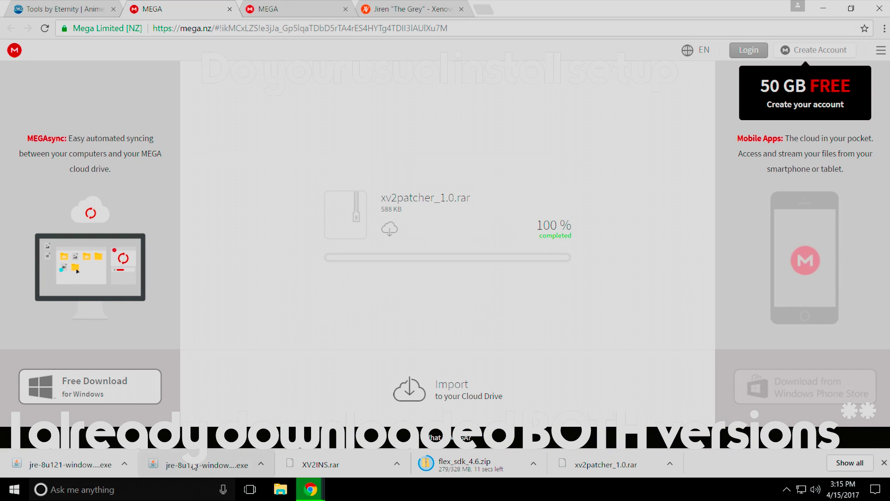
{"action": "left_click", "coordinate": [69, 463]}
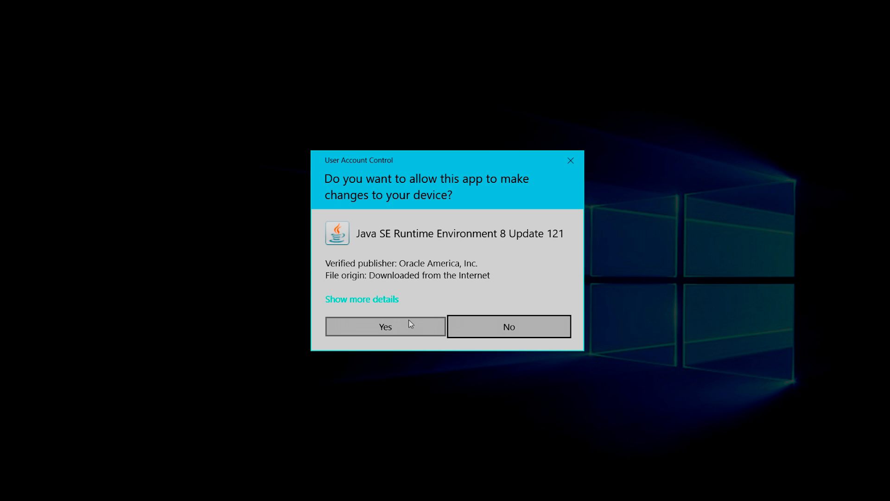
{"action": "left_click", "coordinate": [483, 320]}
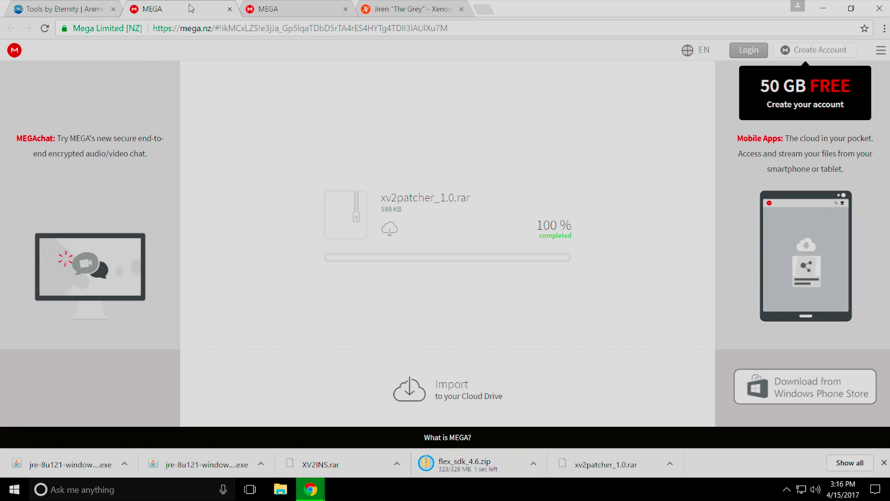
Close both MEGA pages and the Tools by Eternity page, leaving the Jiren "The Grey" mod page open.
{"action": "left_click", "coordinate": [229, 9]}
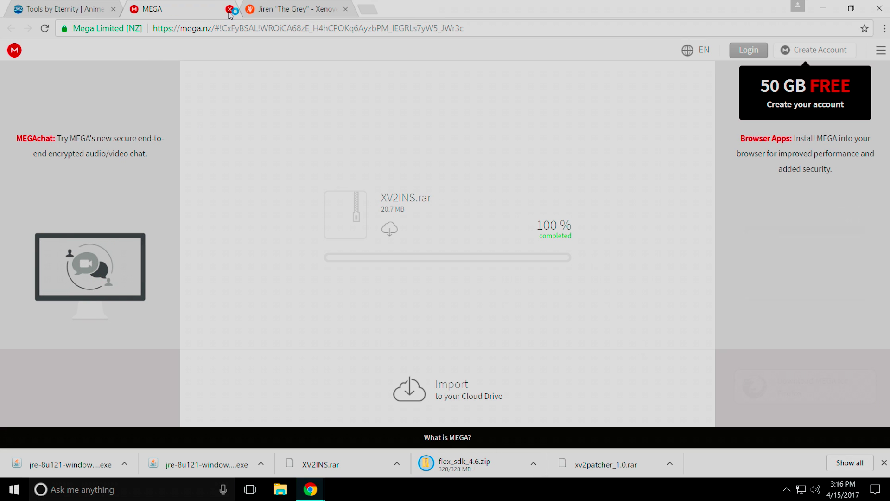
{"action": "left_click", "coordinate": [230, 9]}
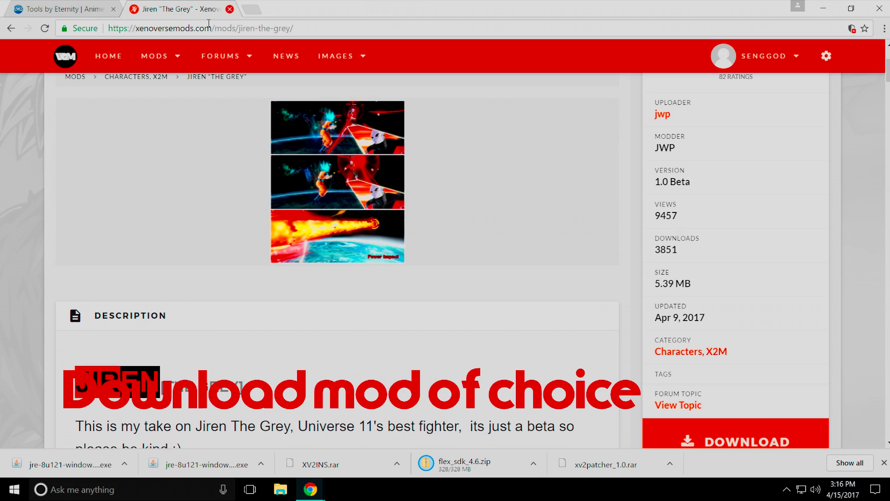
{"action": "left_click", "coordinate": [113, 10]}
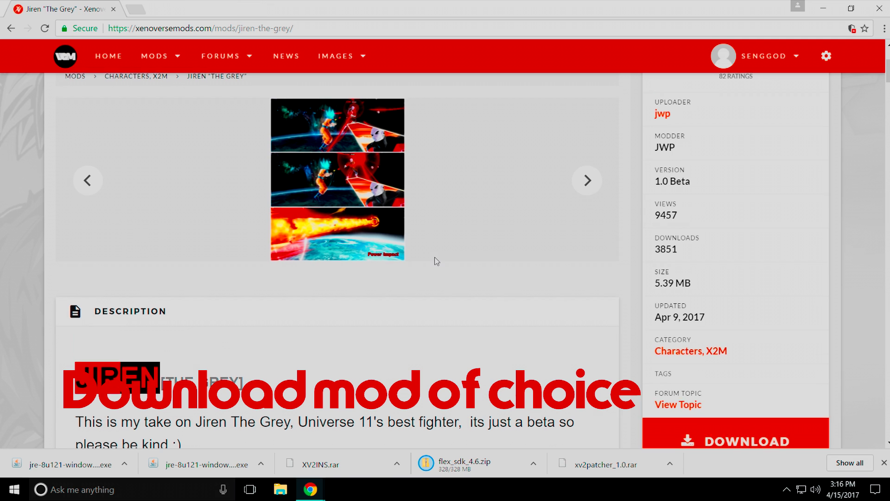
Download the Jiren "The Grey" mod from its Xenoverse Mods page.
{"action": "scroll", "coordinate": [436, 261], "scroll_direction": "down", "scroll_amount": 3}
{"action": "left_click", "coordinate": [755, 325]}
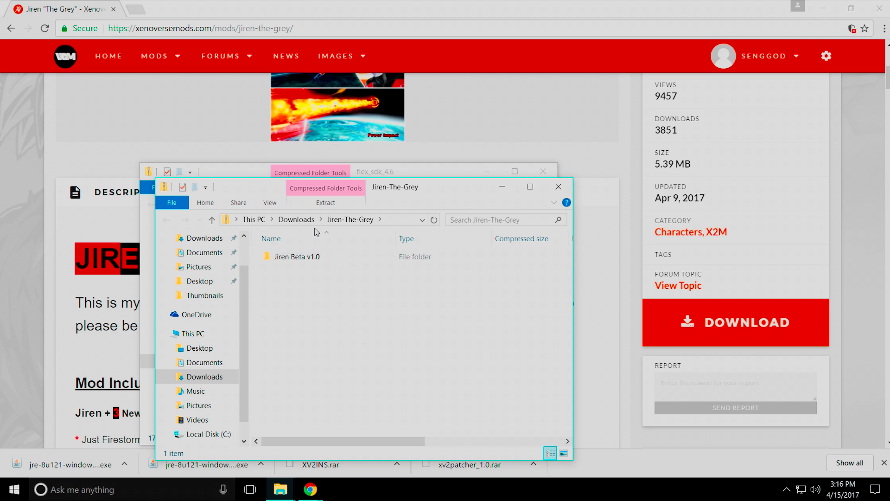
Close the browser windows and move flex_sdk_4.6, Jiren-The-Grey, XV2INS.rar and xv2patcher_1.0.rar from the Downloads folder to the desktop.
{"action": "left_click", "coordinate": [301, 223]}
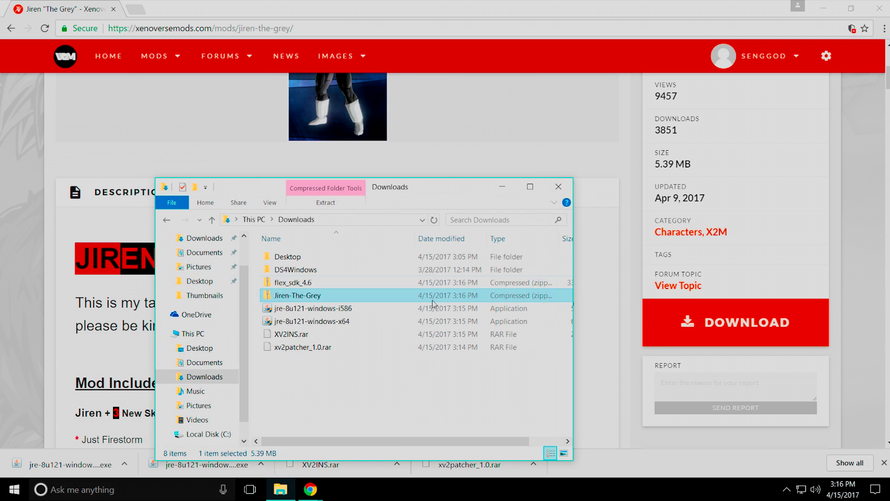
{"action": "left_click", "coordinate": [328, 283], "text": "ctrl"}
{"action": "left_click", "coordinate": [317, 335], "text": "ctrl"}
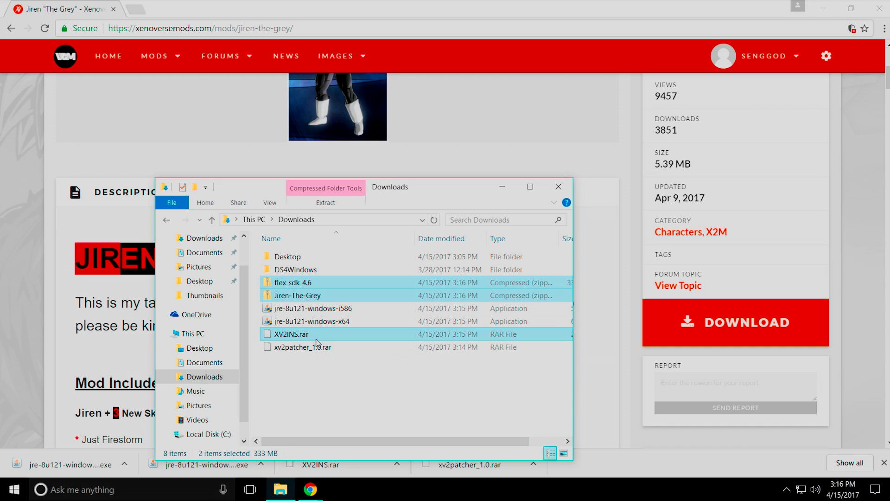
{"action": "left_click", "coordinate": [317, 347], "text": "ctrl"}
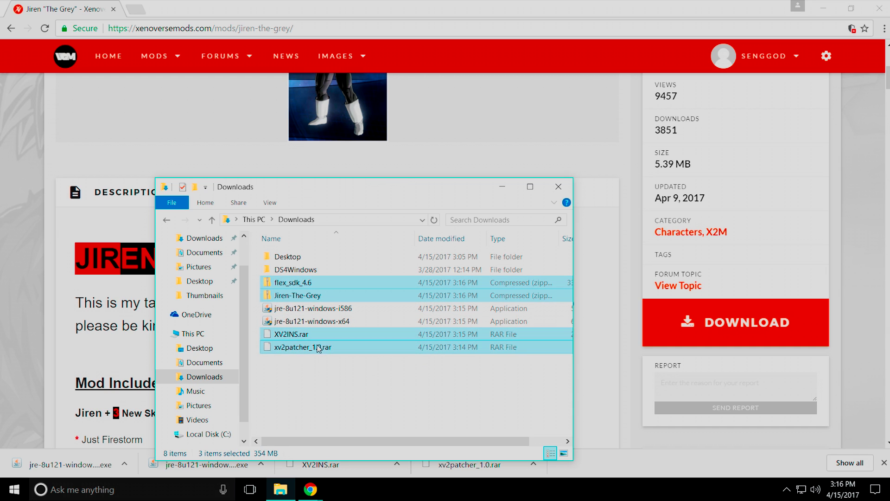
{"action": "left_click", "coordinate": [872, 9]}
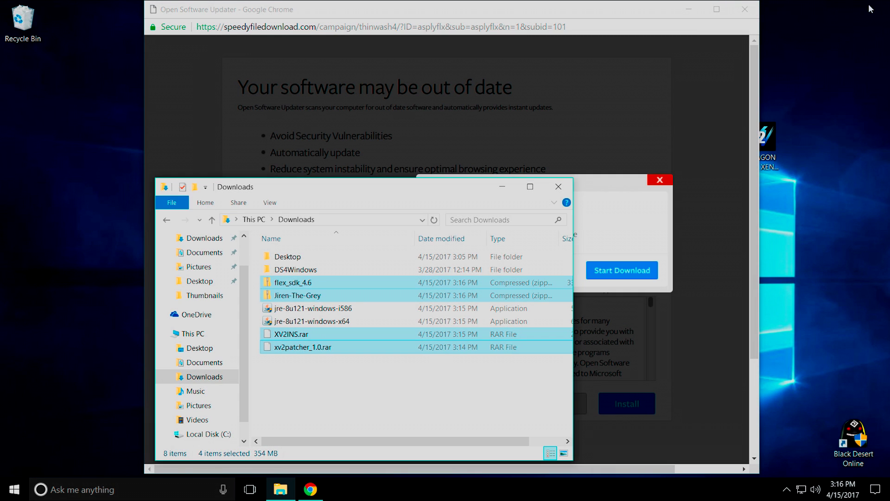
{"action": "left_click", "coordinate": [754, 16]}
{"action": "left_click", "coordinate": [501, 89]}
{"action": "left_click_drag", "start_coordinate": [349, 297], "coordinate": [510, 121]}
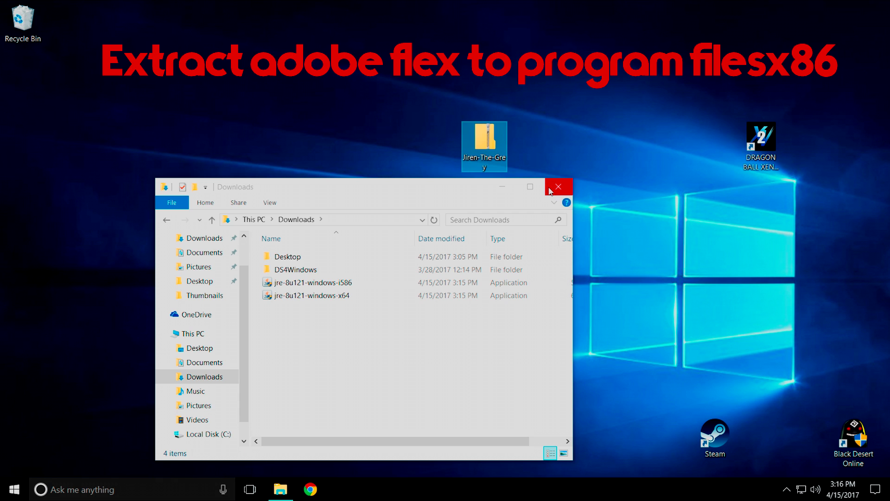
{"action": "left_click", "coordinate": [551, 191]}
{"action": "left_click", "coordinate": [657, 296]}
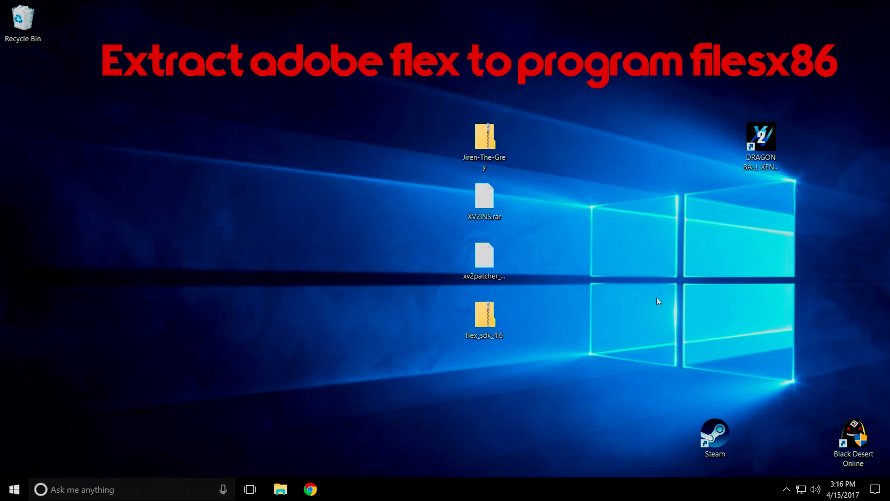
Set the flex_sdk_4.6 archive apart from the other desktop files and open the 7-Zip extraction settings for it.
{"action": "left_click_drag", "start_coordinate": [485, 318], "coordinate": [278, 135]}
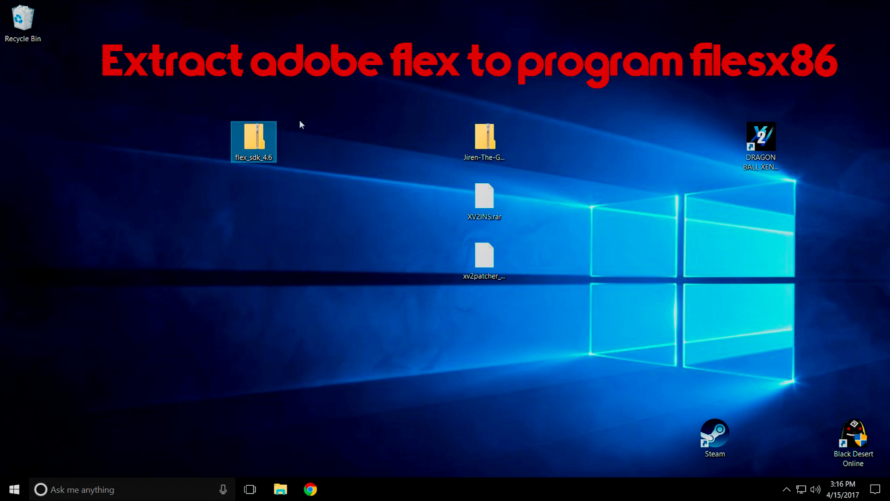
{"action": "right_click", "coordinate": [259, 138]}
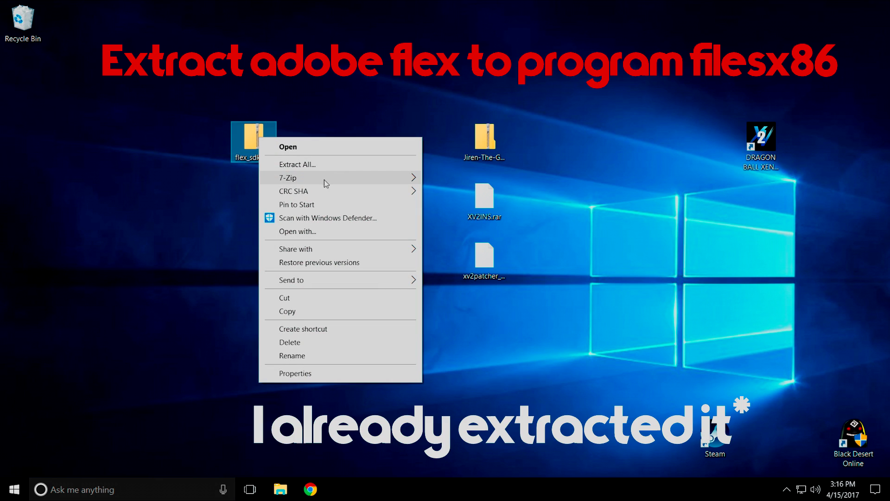
{"action": "mouse_move", "coordinate": [322, 183]}
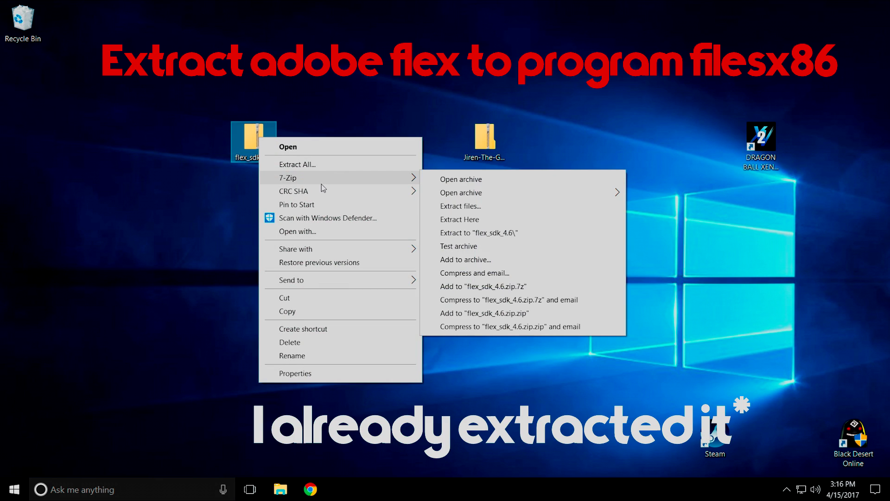
{"action": "left_click", "coordinate": [443, 207]}
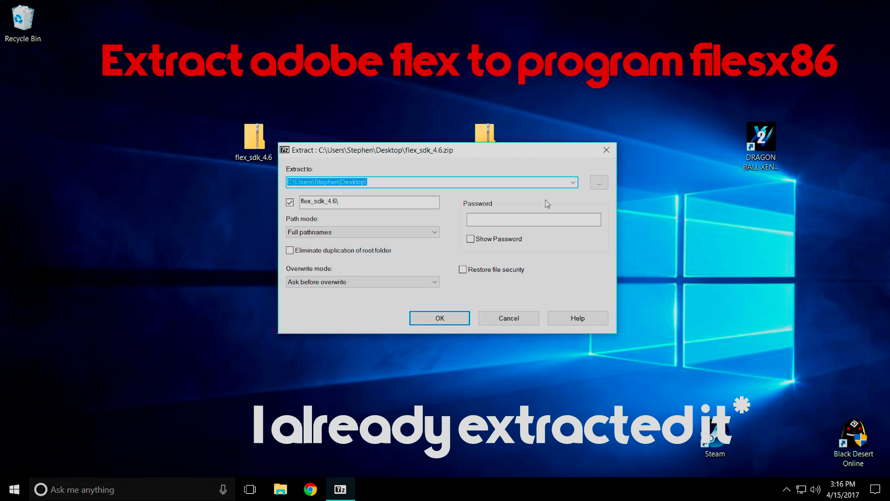
Browse for the flex_sdk_4.6 folder in Program Files (x86) as the extraction destination, and cancel the extraction.
{"action": "left_click", "coordinate": [599, 183]}
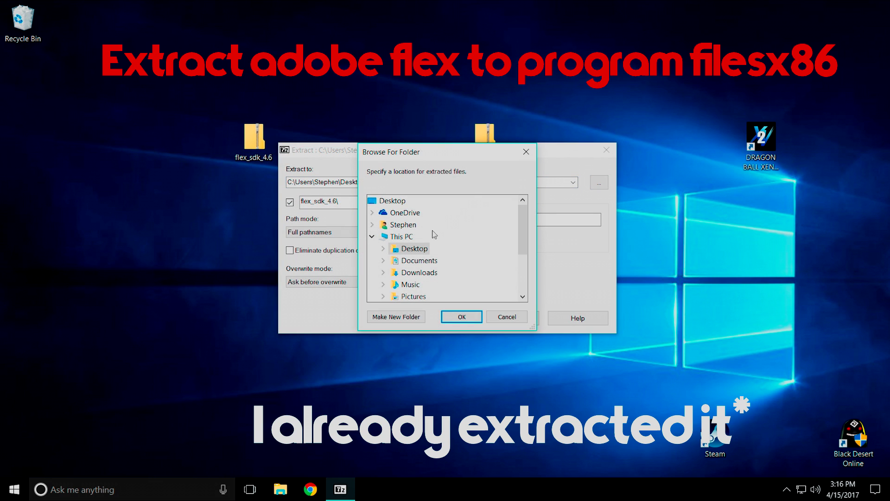
{"action": "scroll", "coordinate": [418, 251], "scroll_direction": "down", "scroll_amount": 2}
{"action": "double_click", "coordinate": [420, 249]}
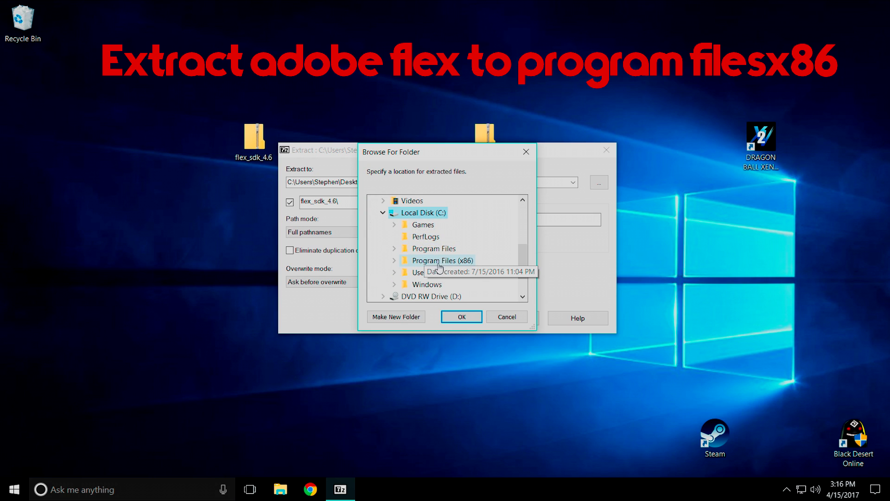
{"action": "double_click", "coordinate": [444, 261]}
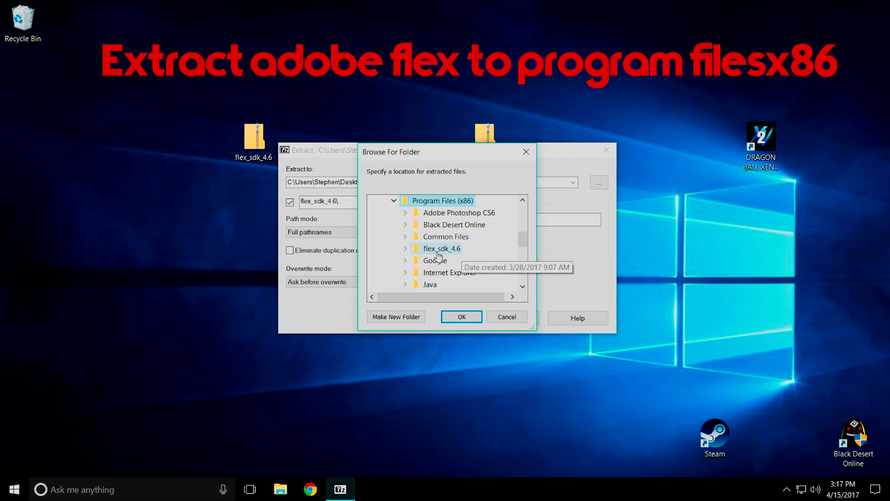
{"action": "double_click", "coordinate": [435, 251]}
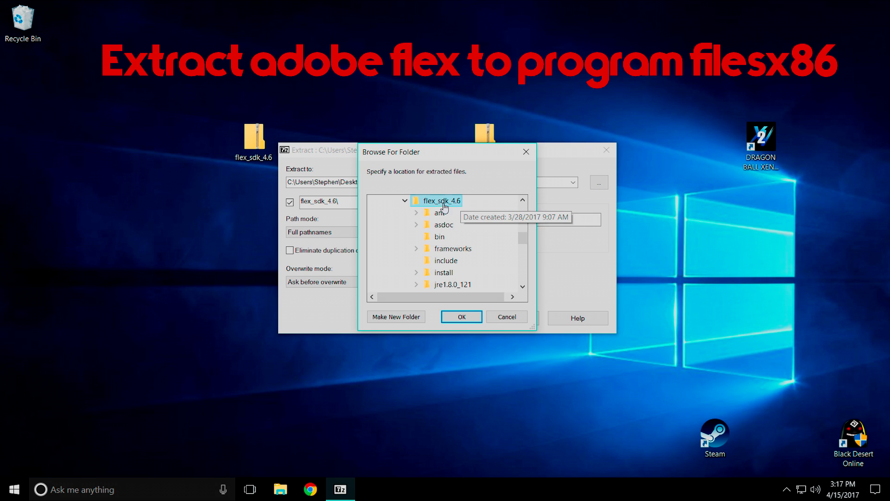
{"action": "scroll", "coordinate": [481, 249], "scroll_direction": "down", "scroll_amount": 2}
{"action": "scroll", "coordinate": [461, 252], "scroll_direction": "up", "scroll_amount": 4}
{"action": "left_click", "coordinate": [457, 226]}
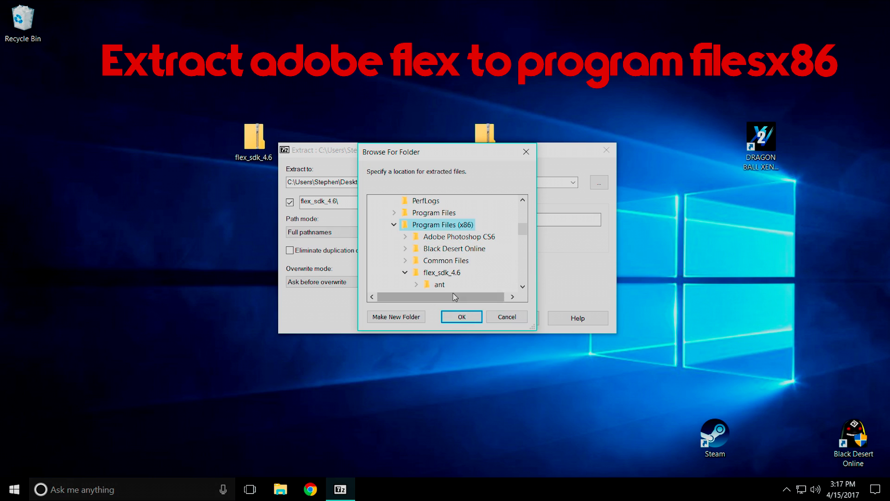
{"action": "left_click", "coordinate": [440, 279]}
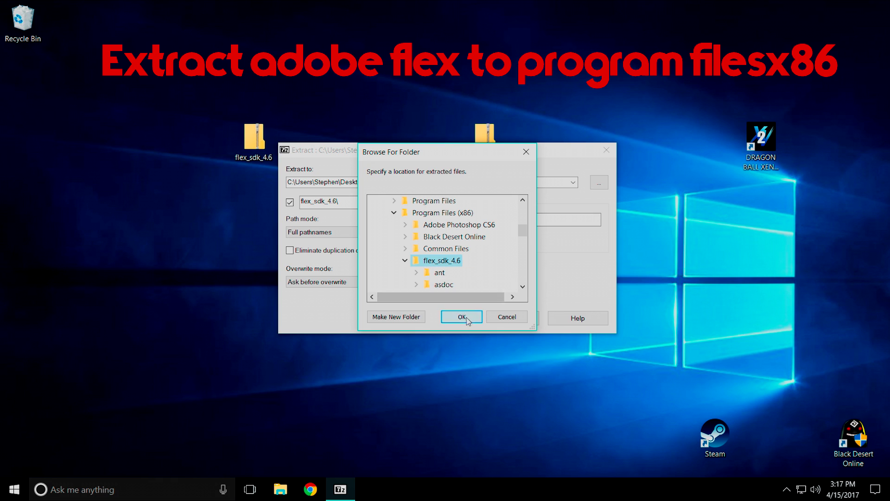
{"action": "left_click", "coordinate": [504, 318]}
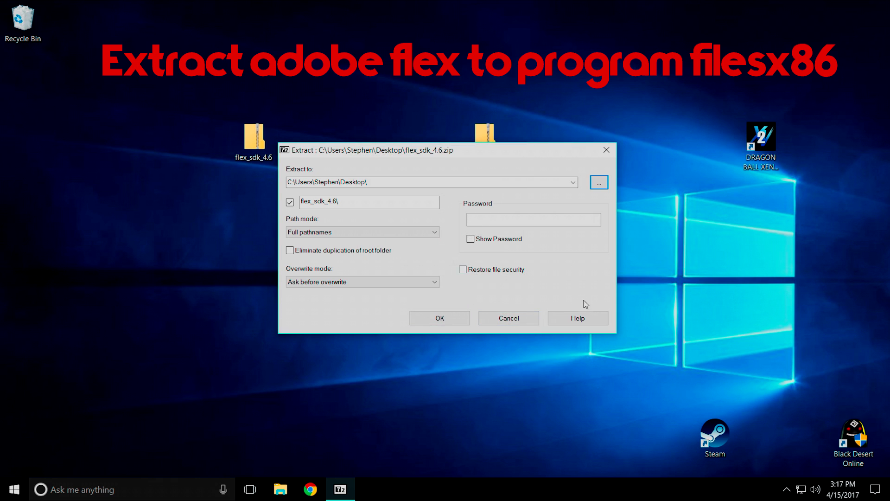
{"action": "left_click", "coordinate": [606, 149]}
Extract XV2INS.rar and xv2patcher_1.0.rar with 7-Zip into separate folders on the desktop.
{"action": "left_click_drag", "start_coordinate": [258, 142], "coordinate": [377, 183]}
{"action": "left_click", "coordinate": [484, 265]}
{"action": "left_click_drag", "start_coordinate": [519, 265], "coordinate": [464, 200]}
{"action": "right_click", "coordinate": [480, 208]}
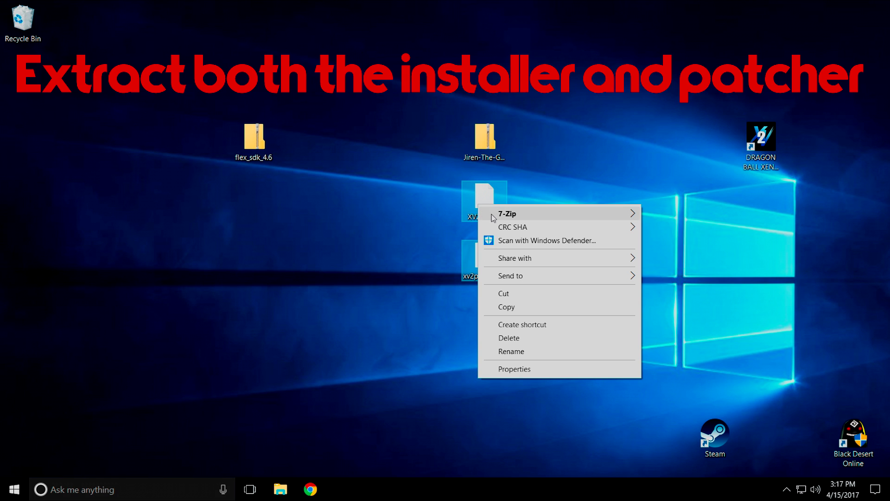
{"action": "mouse_move", "coordinate": [493, 217]}
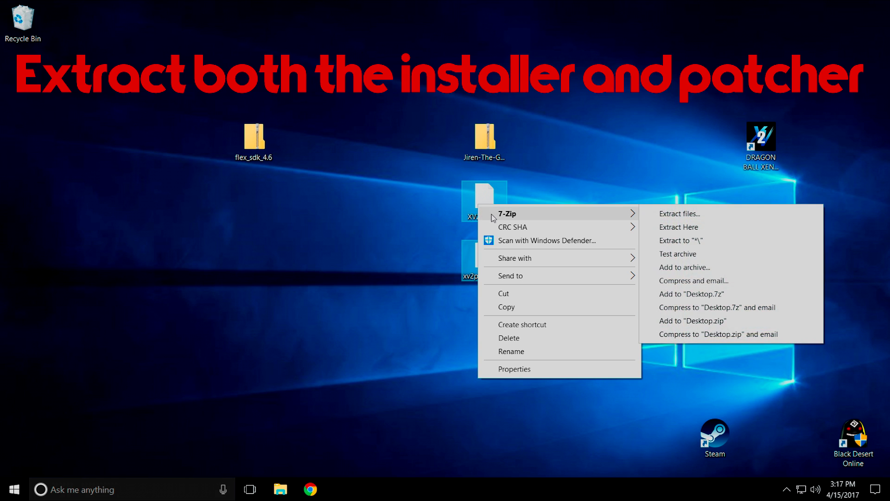
{"action": "left_click", "coordinate": [676, 216]}
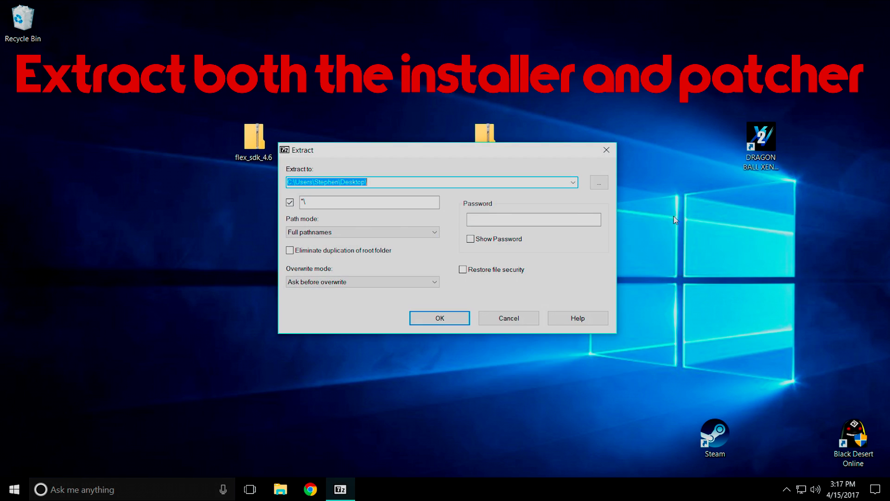
{"action": "left_click", "coordinate": [443, 318]}
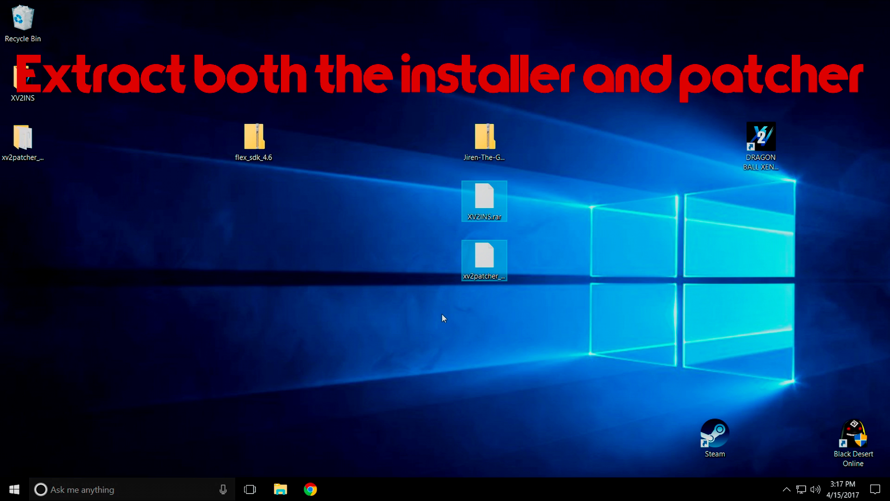
Place the extracted XV2INS and xv2patcher_1.0 folders beside the game shortcut, and both .rar archives below flex_sdk_4.6.
{"action": "left_click", "coordinate": [45, 155]}
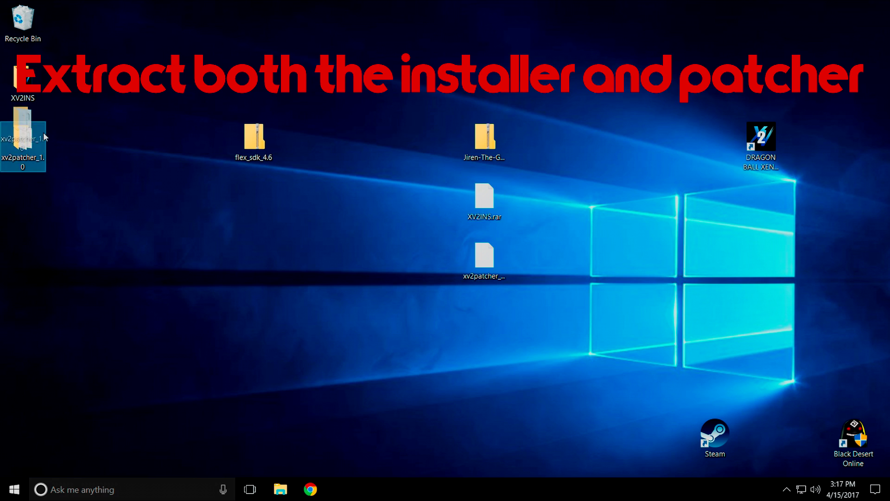
{"action": "left_click_drag", "start_coordinate": [71, 151], "coordinate": [719, 148]}
{"action": "left_click_drag", "start_coordinate": [513, 286], "coordinate": [259, 202]}
{"action": "left_click", "coordinate": [737, 258]}
{"action": "left_click_drag", "start_coordinate": [672, 107], "coordinate": [677, 287]}
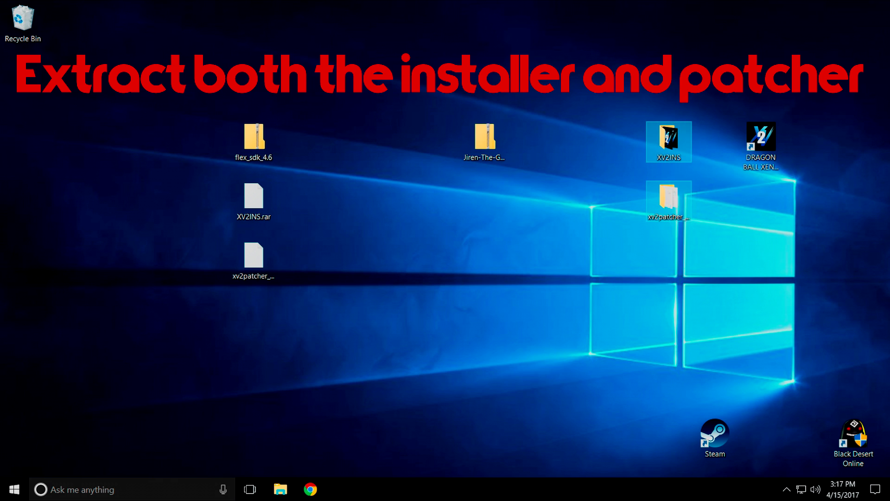
{"action": "left_click", "coordinate": [688, 48]}
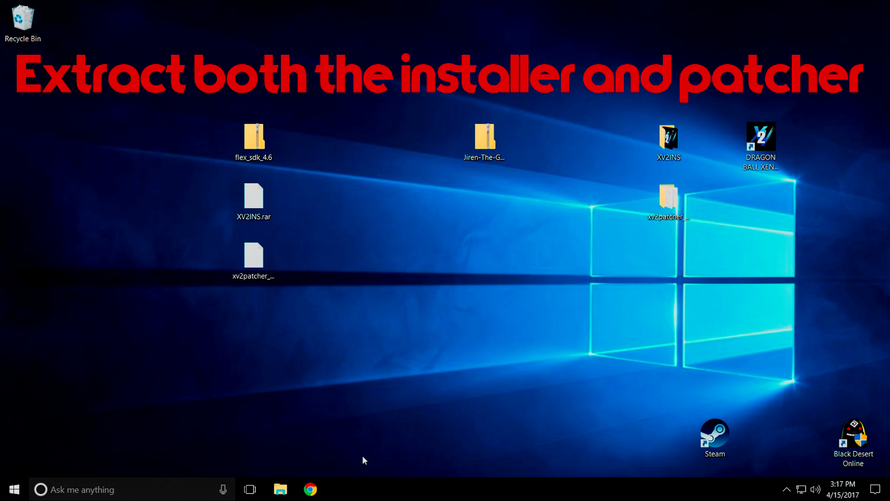
{"action": "left_click_drag", "start_coordinate": [664, 105], "coordinate": [708, 302]}
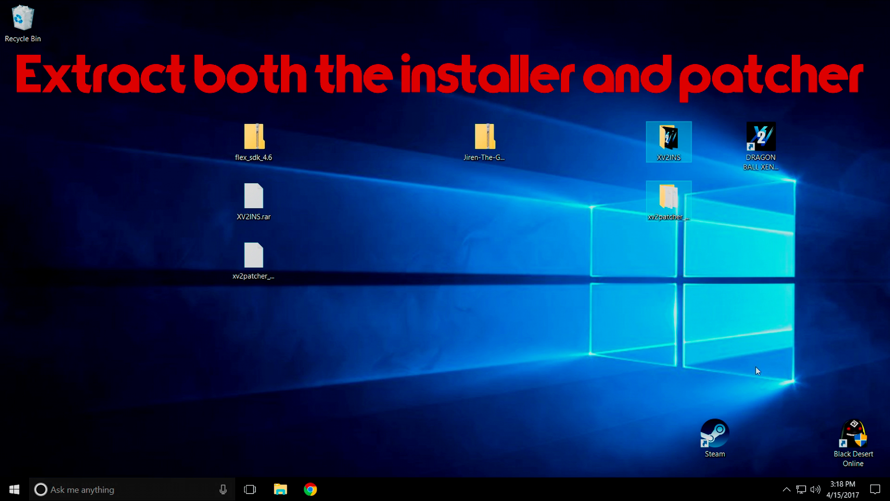
Switch to Steam and show the games library.
{"action": "double_click", "coordinate": [716, 434]}
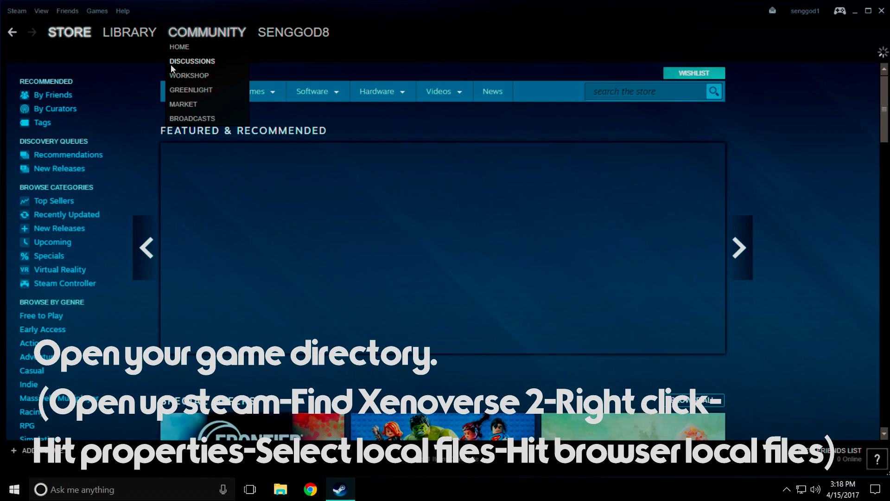
{"action": "mouse_move", "coordinate": [110, 29]}
{"action": "left_click", "coordinate": [99, 10]}
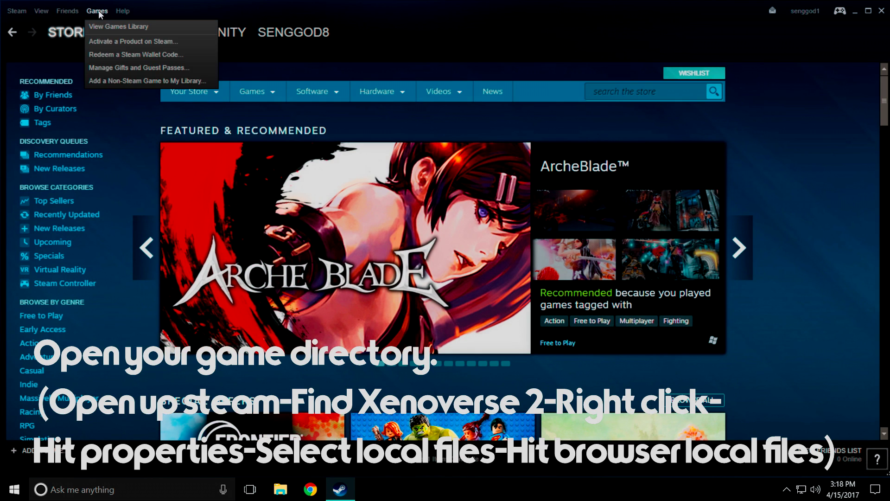
{"action": "mouse_move", "coordinate": [66, 11]}
{"action": "left_click", "coordinate": [200, 34]}
{"action": "left_click", "coordinate": [130, 31]}
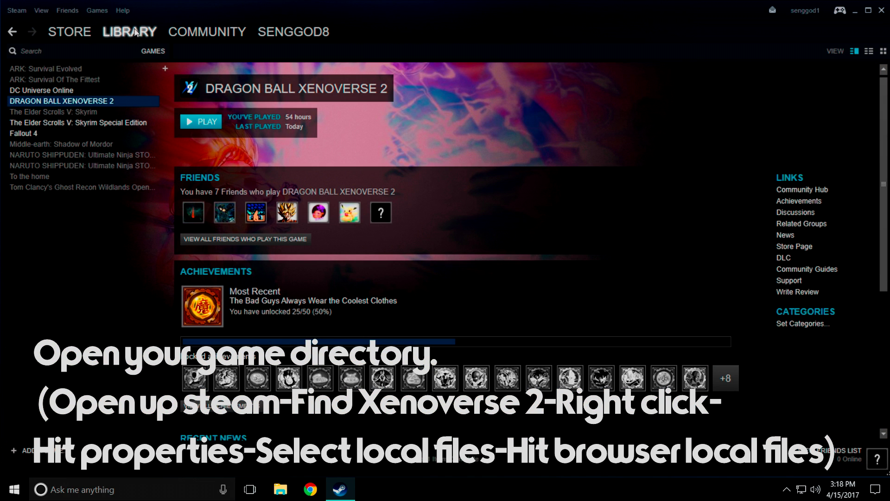
Browse the local files of DRAGON BALL XENOVERSE 2 from its properties, and close the properties and Steam windows.
{"action": "right_click", "coordinate": [70, 99]}
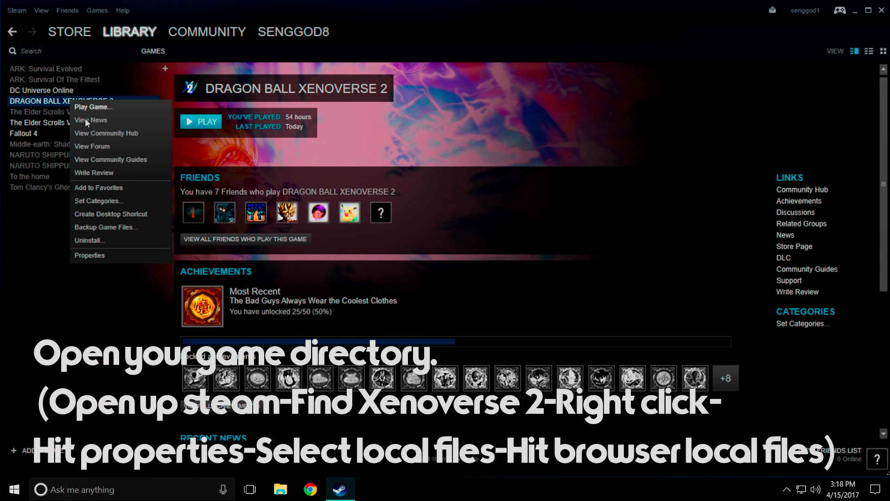
{"action": "left_click", "coordinate": [89, 256]}
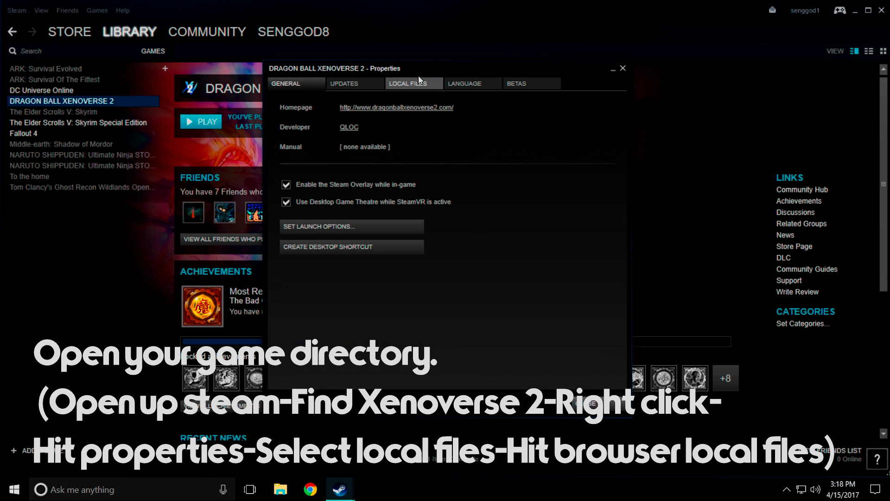
{"action": "left_click", "coordinate": [393, 86]}
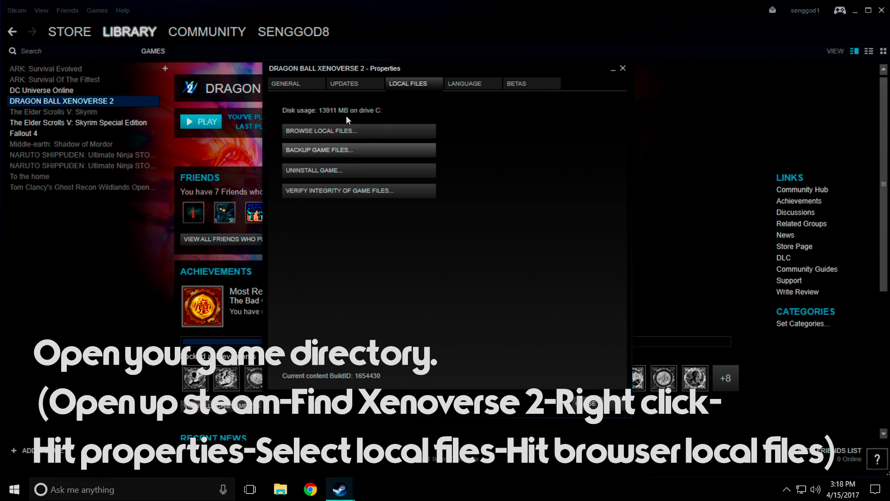
{"action": "left_click", "coordinate": [335, 131]}
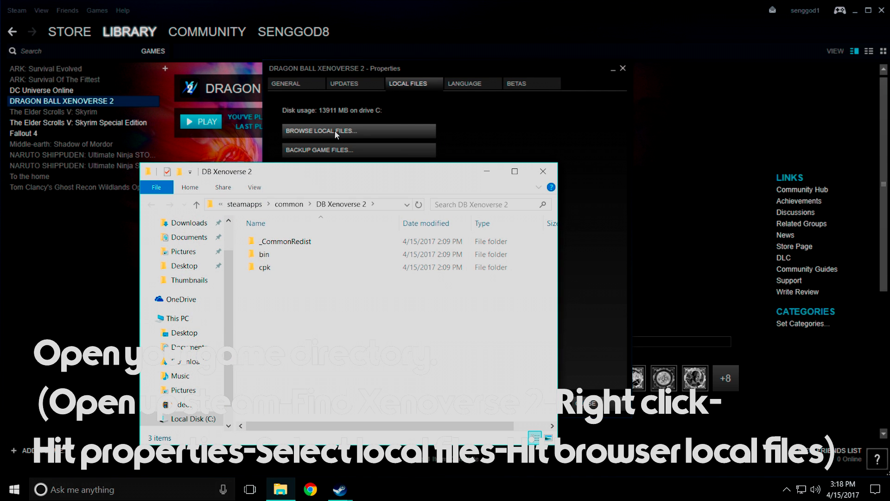
{"action": "left_click", "coordinate": [623, 68]}
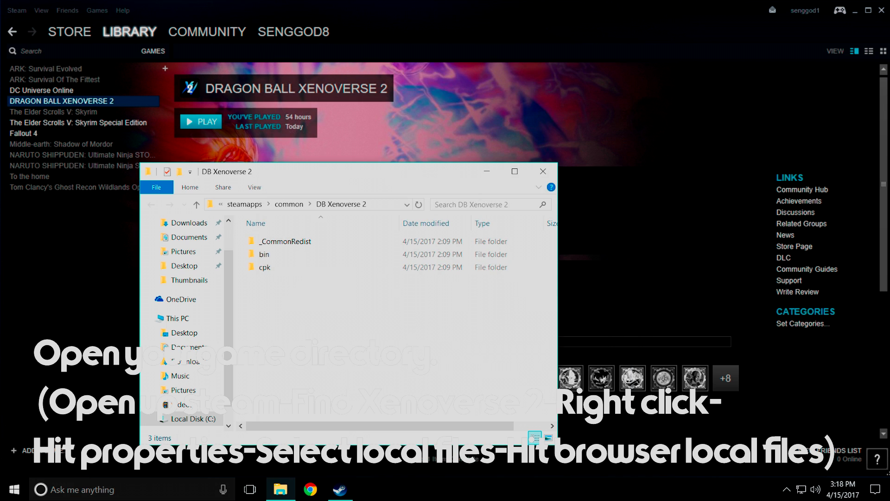
{"action": "left_click", "coordinate": [881, 10]}
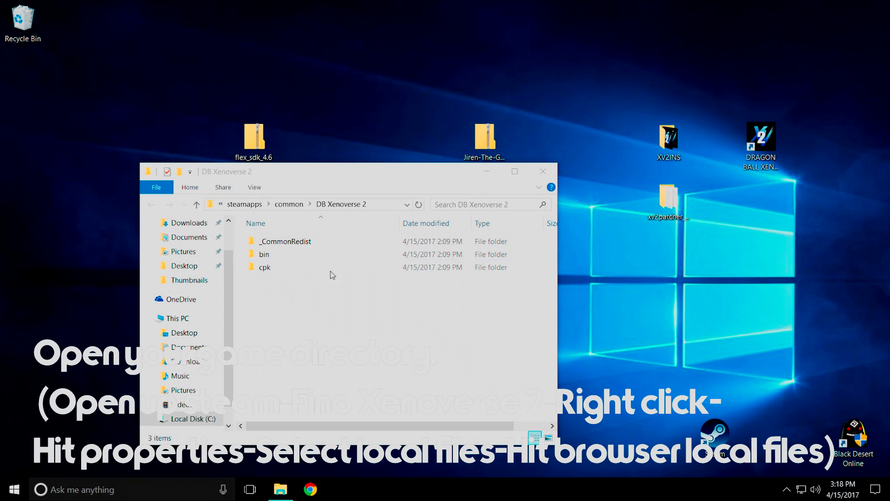
Create a desktop shortcut to the DB Xenoverse 2 folder in steamapps' common folder.
{"action": "left_click", "coordinate": [300, 205]}
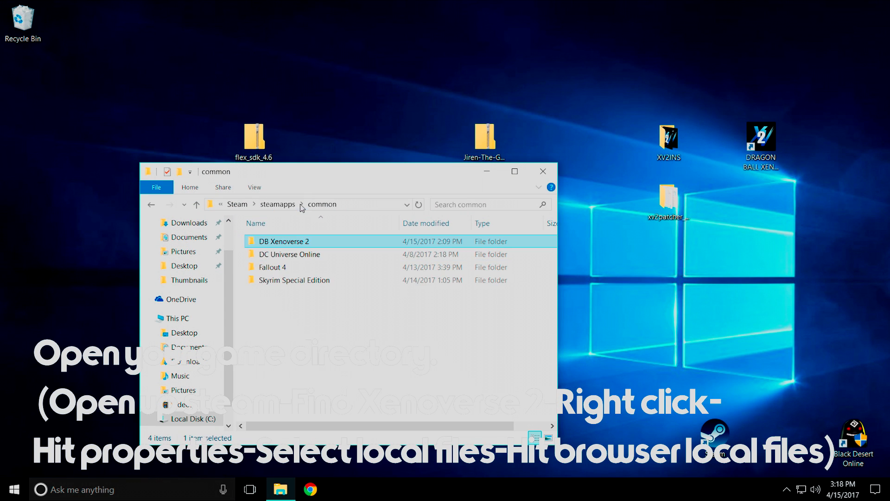
{"action": "right_click", "coordinate": [301, 244]}
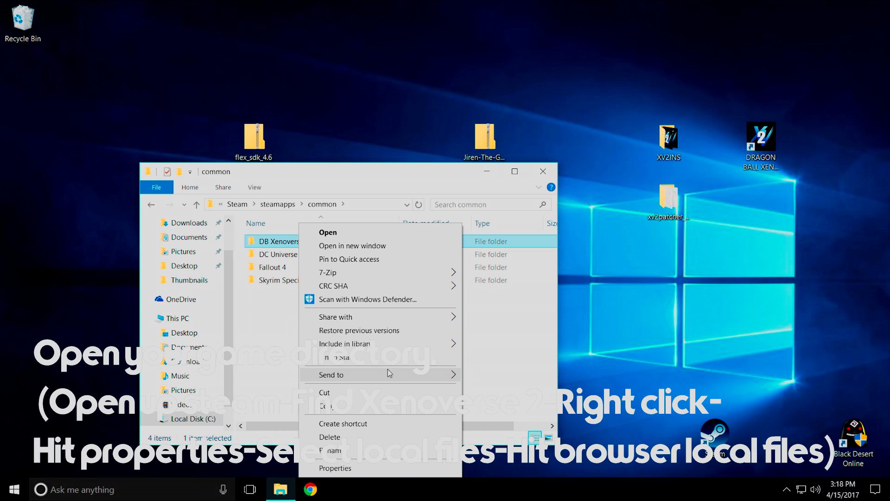
{"action": "mouse_move", "coordinate": [389, 375]}
{"action": "left_click", "coordinate": [521, 403]}
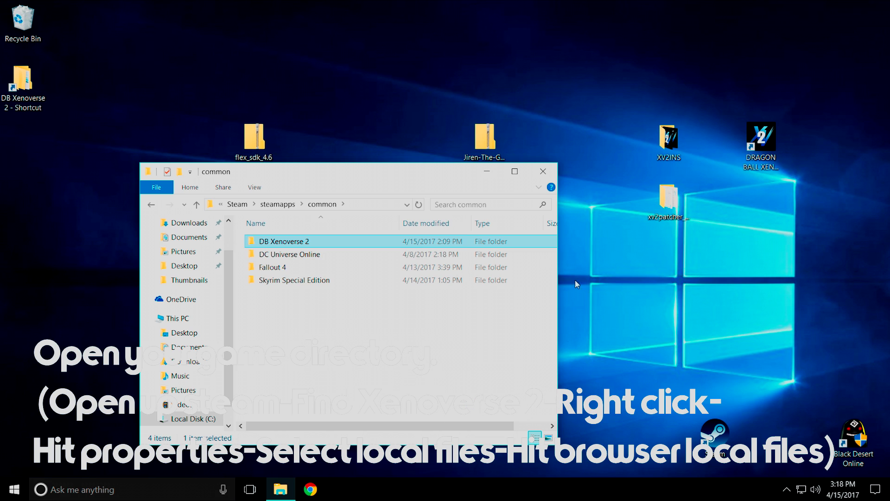
Move all files from the extracted XV2INS folder into the DB Xenoverse 2 game folder, and close the XV2INS window.
{"action": "double_click", "coordinate": [328, 245]}
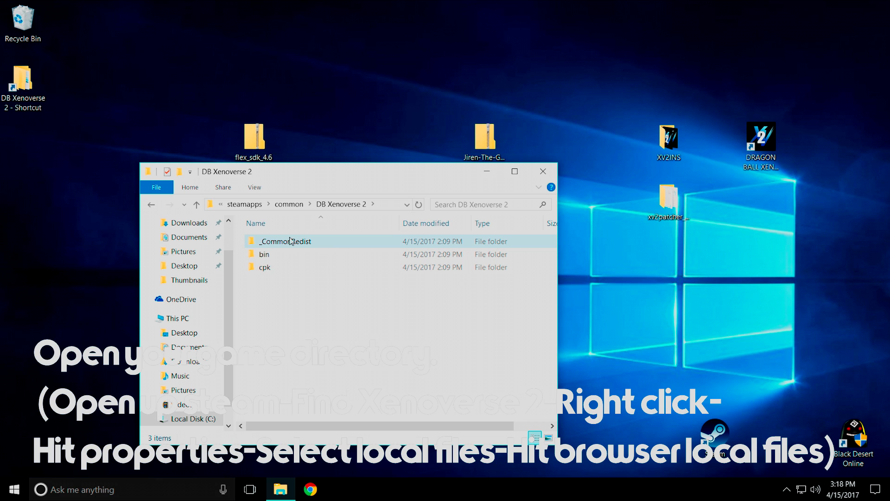
{"action": "left_click_drag", "start_coordinate": [353, 172], "coordinate": [254, 53]}
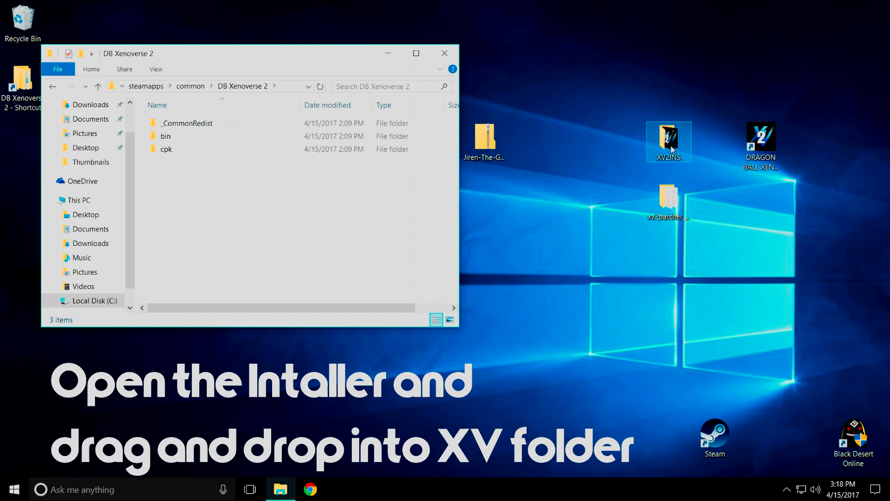
{"action": "double_click", "coordinate": [675, 162]}
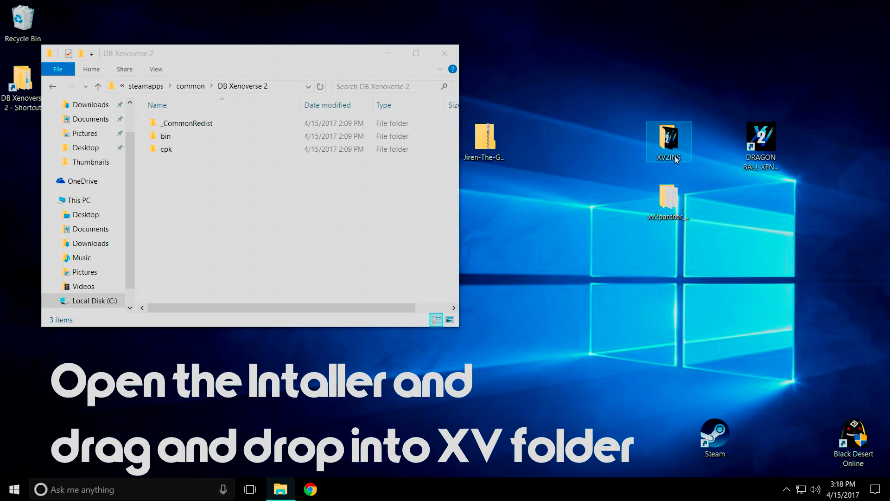
{"action": "left_click_drag", "start_coordinate": [344, 71], "coordinate": [791, 86]}
{"action": "left_click_drag", "start_coordinate": [681, 284], "coordinate": [255, 217]}
{"action": "left_click_drag", "start_coordinate": [673, 84], "coordinate": [552, 83]}
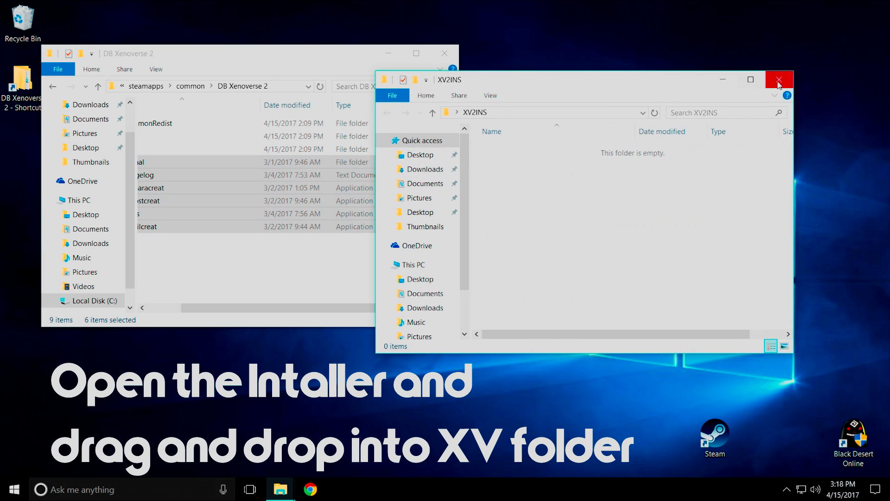
{"action": "left_click", "coordinate": [788, 85]}
Move only the bin and XV2PATCHER folders from xv2patcher_1.0 into the DB Xenoverse 2 folder, replacing xinput1_3.dll, and close the patcher window.
{"action": "left_click", "coordinate": [661, 208]}
{"action": "double_click", "coordinate": [661, 209]}
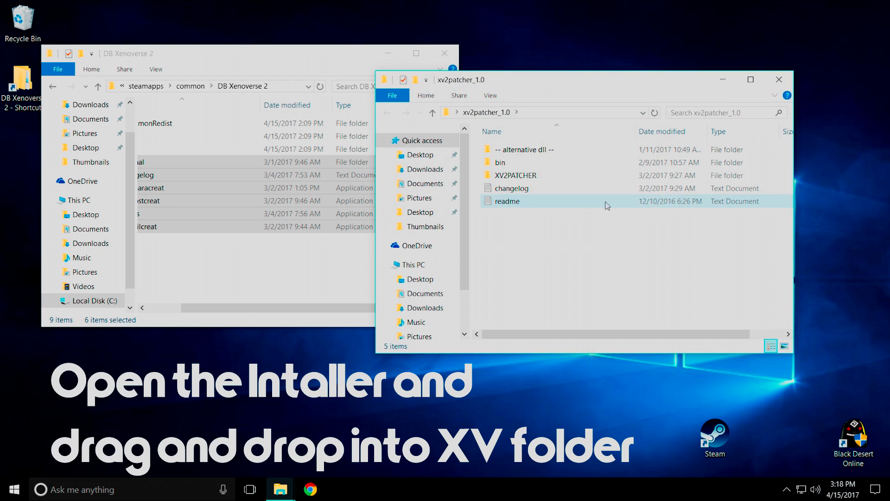
{"action": "left_click", "coordinate": [597, 164]}
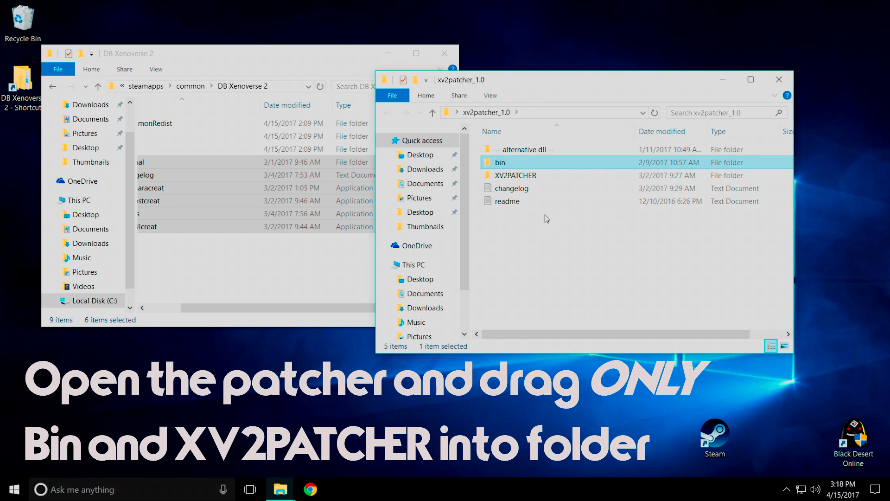
{"action": "left_click", "coordinate": [551, 178], "text": "ctrl"}
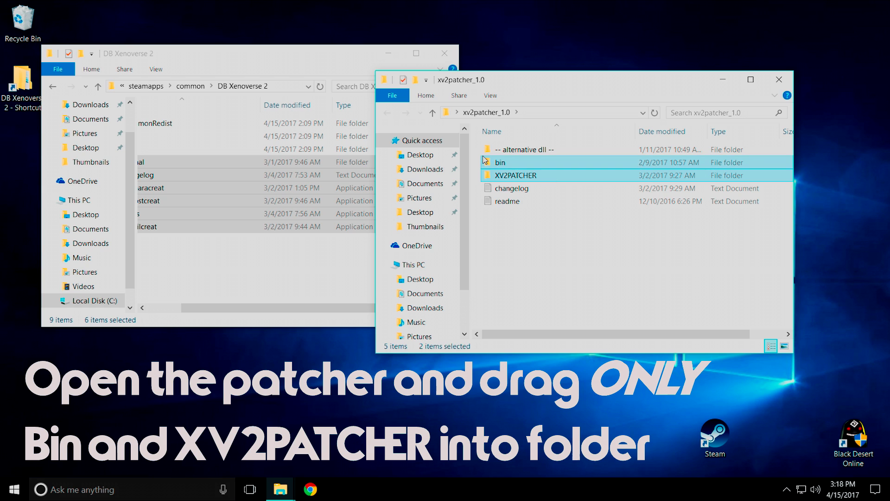
{"action": "left_click_drag", "start_coordinate": [480, 161], "coordinate": [628, 177]}
{"action": "left_click_drag", "start_coordinate": [554, 179], "coordinate": [306, 237]}
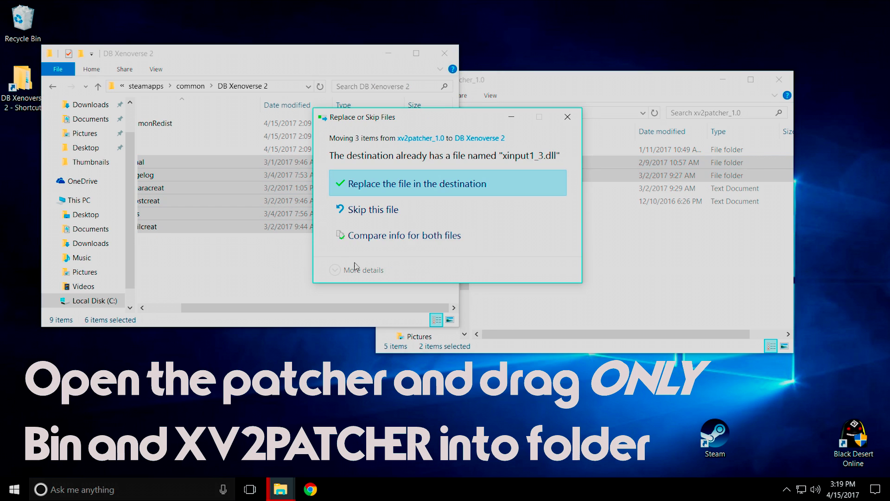
{"action": "left_click", "coordinate": [421, 190]}
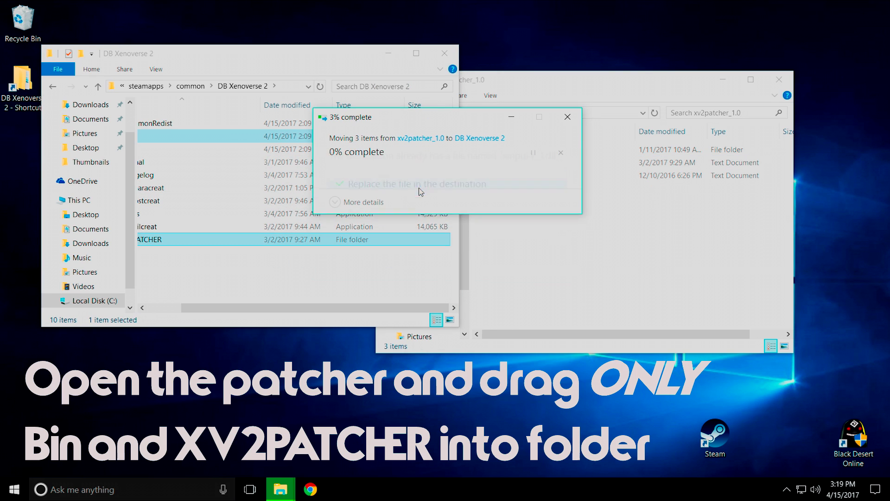
{"action": "left_click", "coordinate": [779, 80]}
Refresh the DB Xenoverse 2 folder listing and launch the xv2ins application from it.
{"action": "left_click_drag", "start_coordinate": [374, 308], "coordinate": [322, 302]}
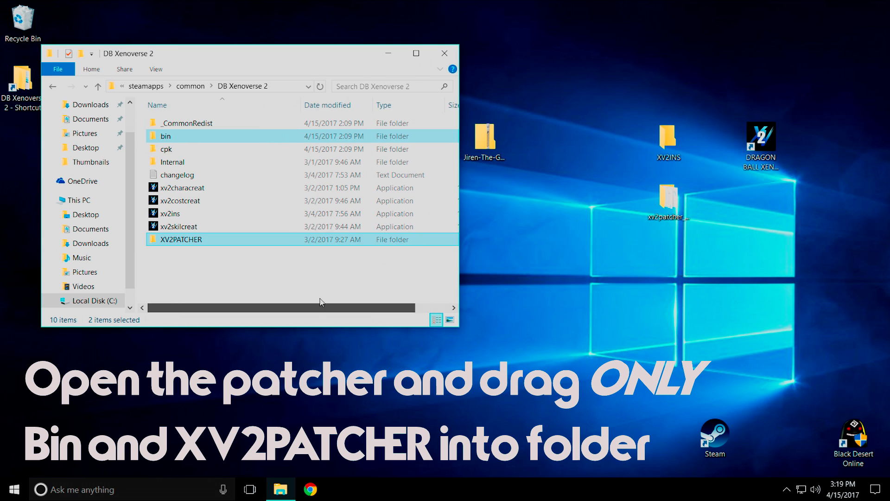
{"action": "left_click_drag", "start_coordinate": [229, 262], "coordinate": [195, 120]}
{"action": "left_click", "coordinate": [221, 277]}
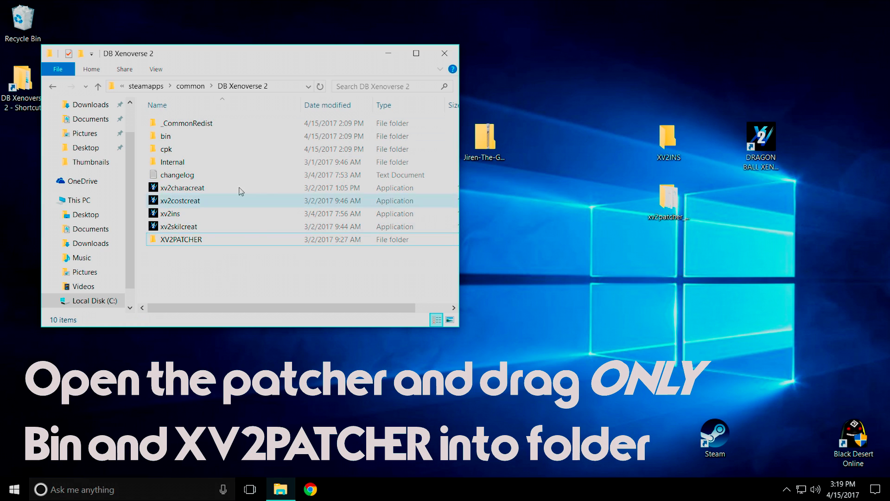
{"action": "left_click", "coordinate": [234, 216]}
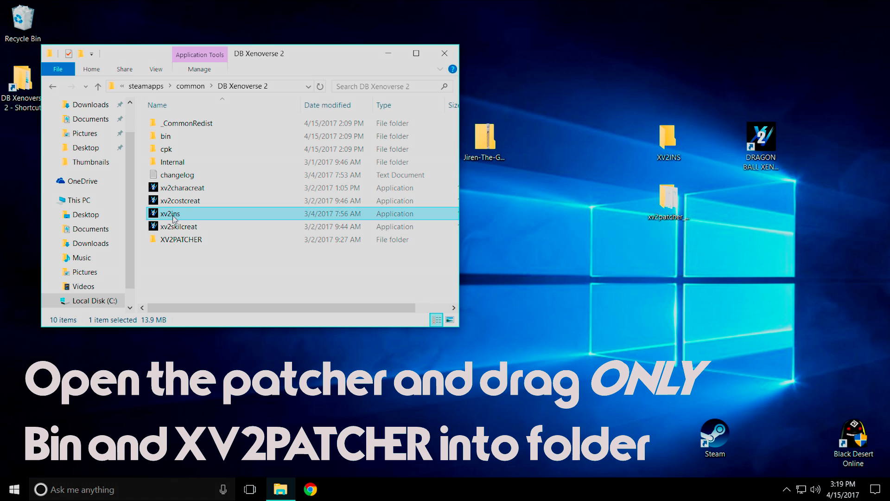
{"action": "right_click", "coordinate": [221, 258]}
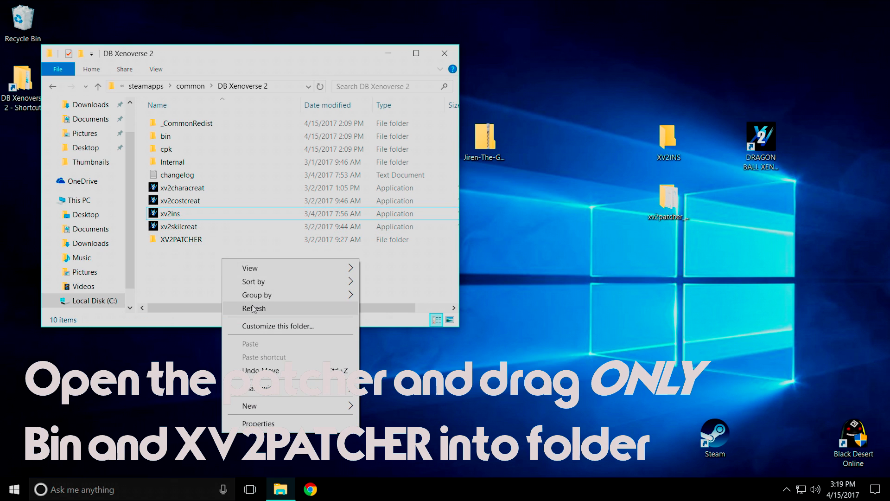
{"action": "left_click", "coordinate": [254, 308]}
{"action": "left_click", "coordinate": [176, 228]}
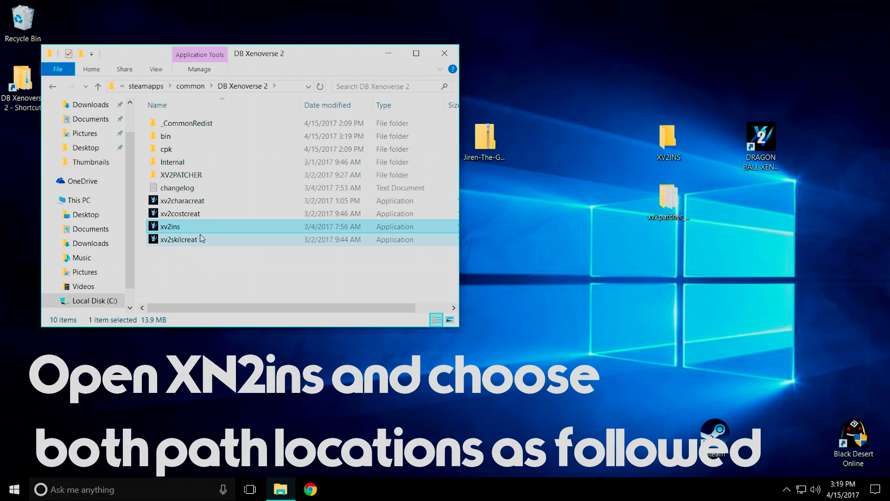
{"action": "double_click", "coordinate": [173, 227]}
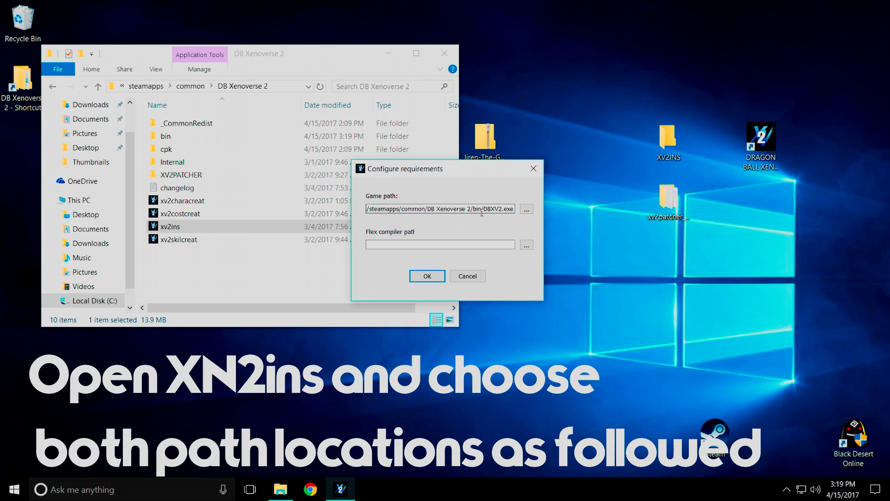
Set the game path to DBXV2.exe in the bin folder of DB Xenoverse 2, under Program Files (x86)/Steam/steamapps/common.
{"action": "left_click", "coordinate": [527, 210]}
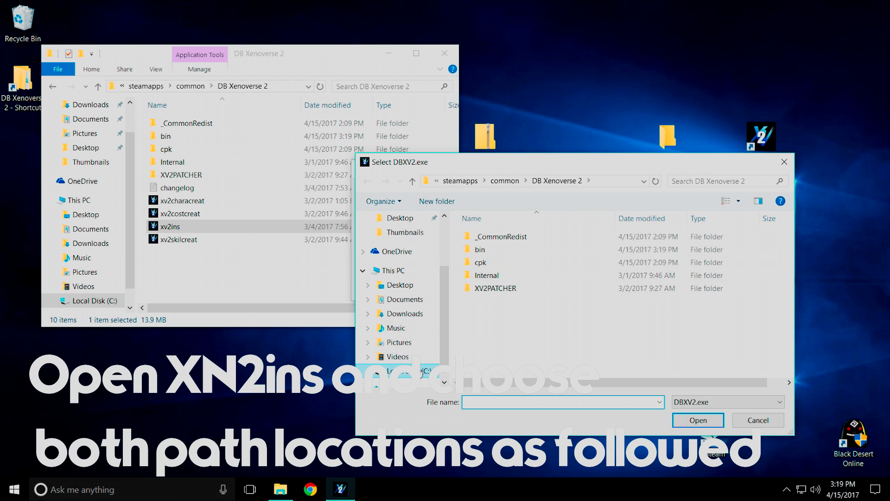
{"action": "left_click", "coordinate": [418, 371]}
{"action": "double_click", "coordinate": [528, 275]}
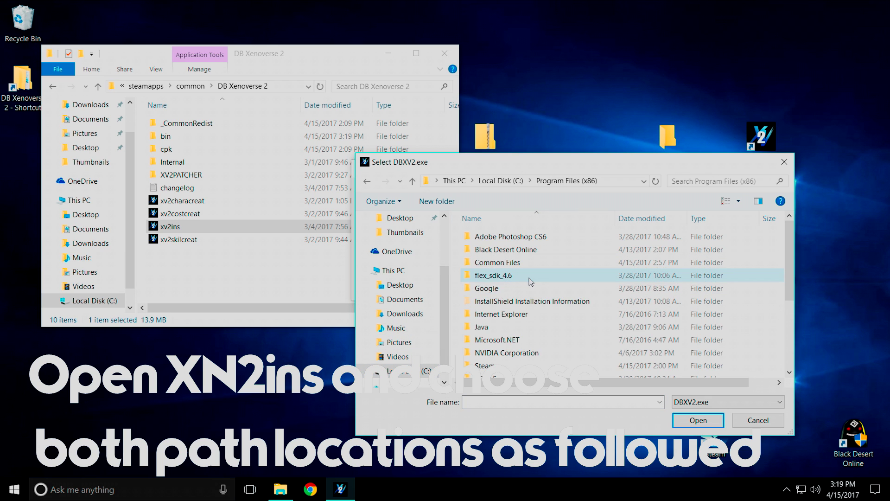
{"action": "scroll", "coordinate": [534, 287], "scroll_direction": "down", "scroll_amount": 2}
{"action": "scroll", "coordinate": [538, 306], "scroll_direction": "down", "scroll_amount": 1}
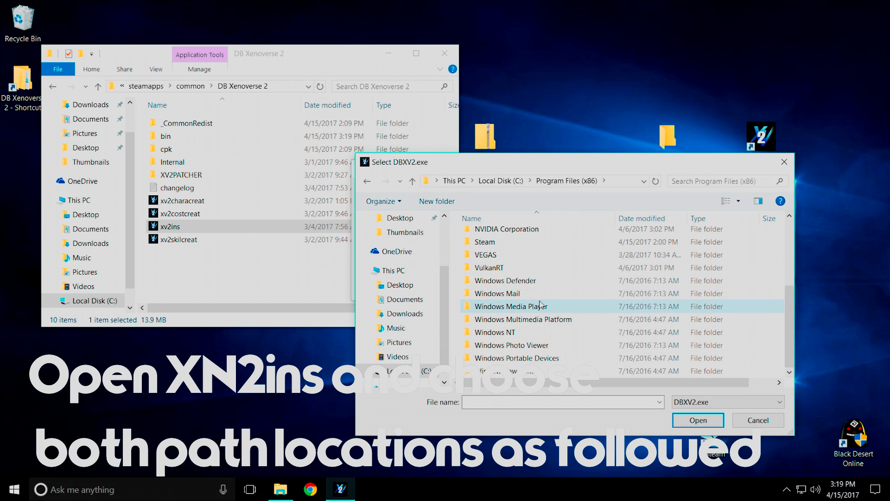
{"action": "scroll", "coordinate": [535, 310], "scroll_direction": "up", "scroll_amount": 2}
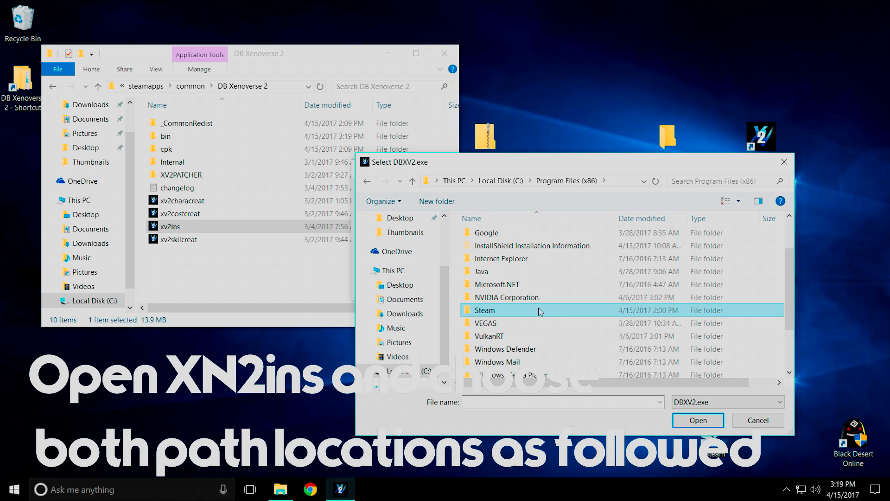
{"action": "double_click", "coordinate": [540, 310]}
{"action": "scroll", "coordinate": [540, 309], "scroll_direction": "down", "scroll_amount": 3}
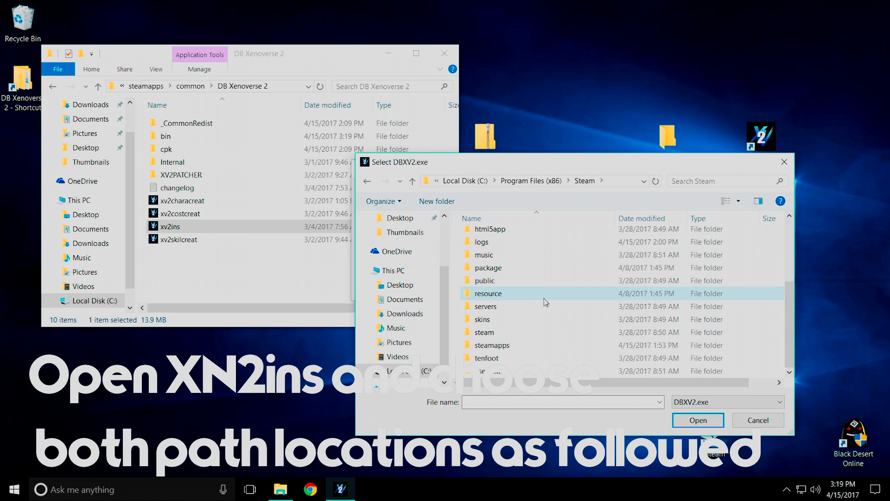
{"action": "double_click", "coordinate": [545, 347]}
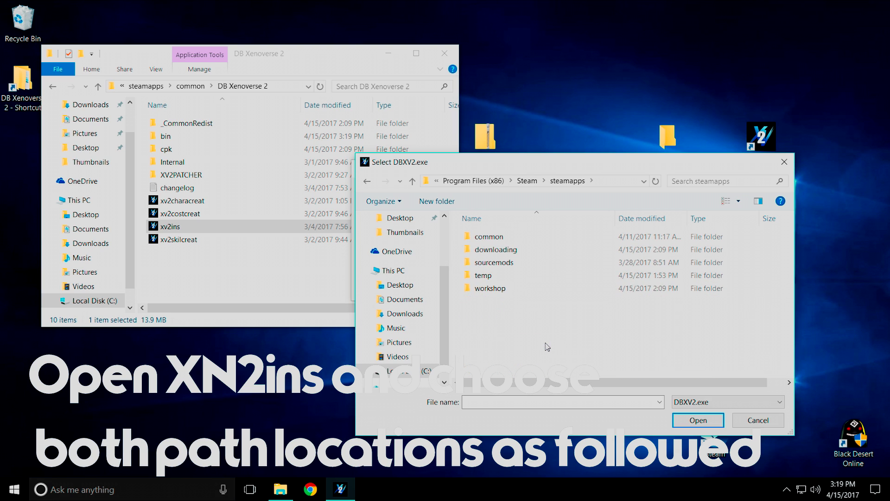
{"action": "double_click", "coordinate": [549, 237]}
{"action": "double_click", "coordinate": [551, 241]}
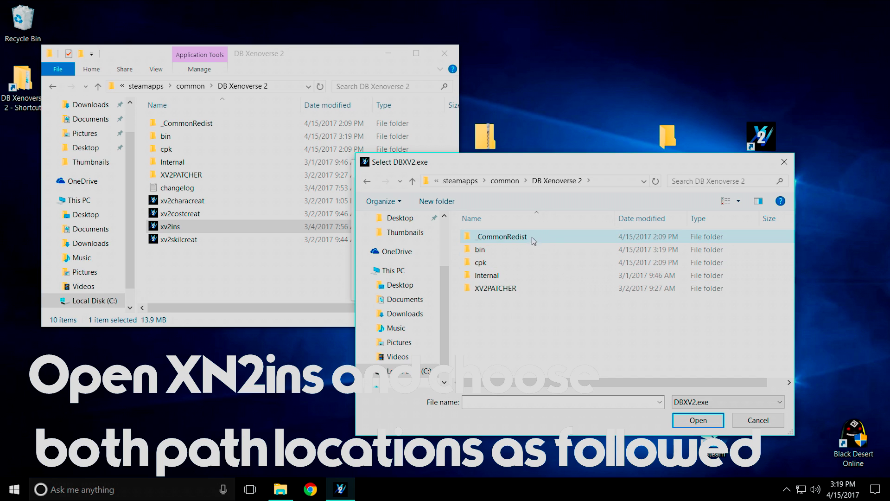
{"action": "double_click", "coordinate": [513, 250]}
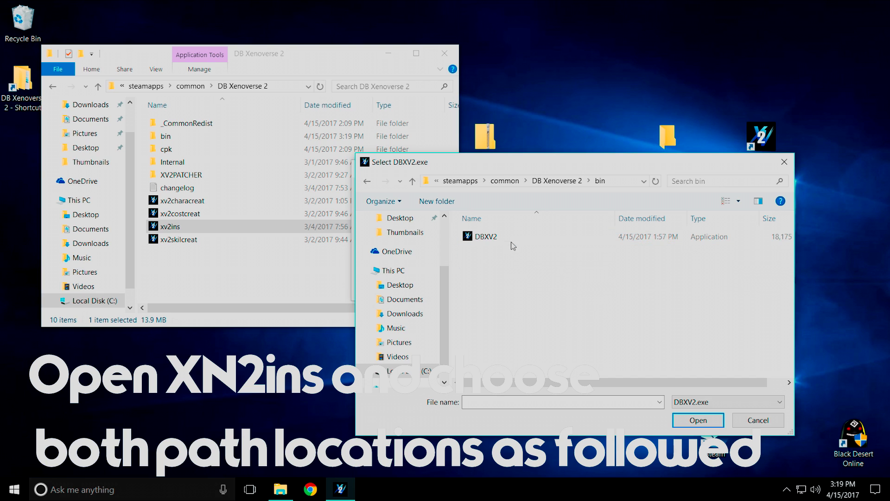
{"action": "left_click", "coordinate": [513, 239]}
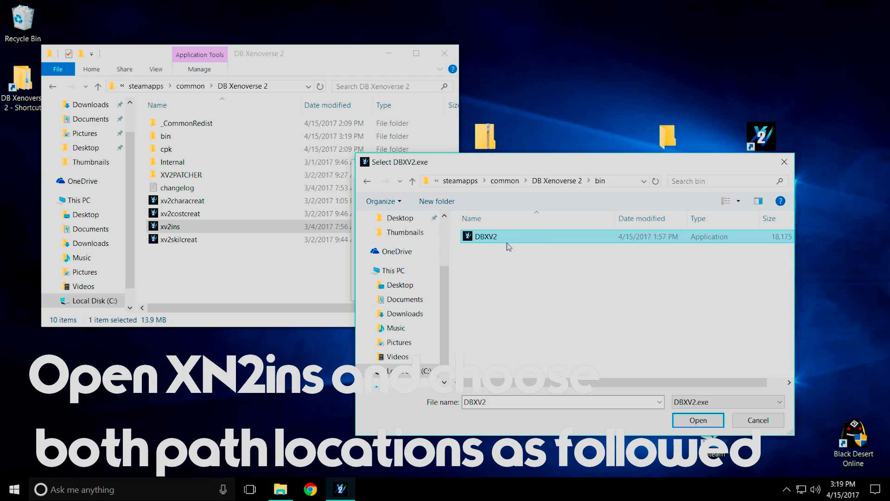
{"action": "key", "text": "Return"}
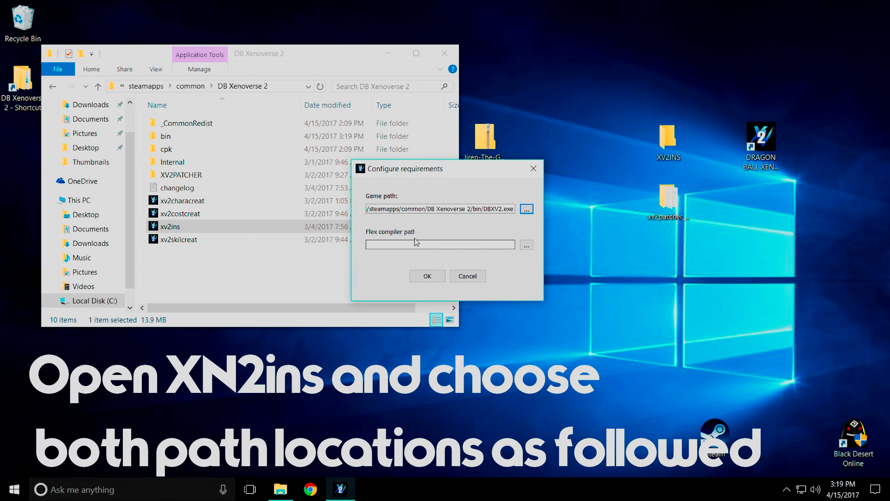
Set the Flex compiler path to C:/Program Files (x86)/flex_sdk_4.6/bin/mxmlc.exe and accept the configured requirements.
{"action": "left_click", "coordinate": [528, 245]}
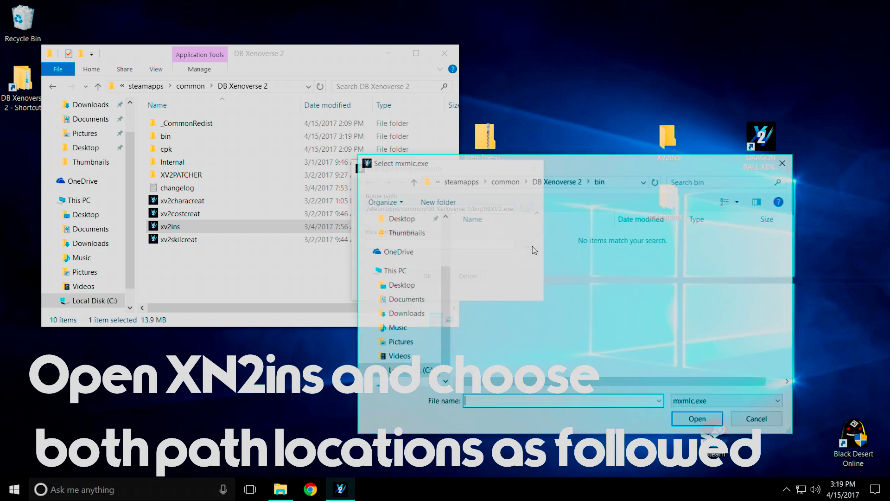
{"action": "left_click", "coordinate": [432, 357]}
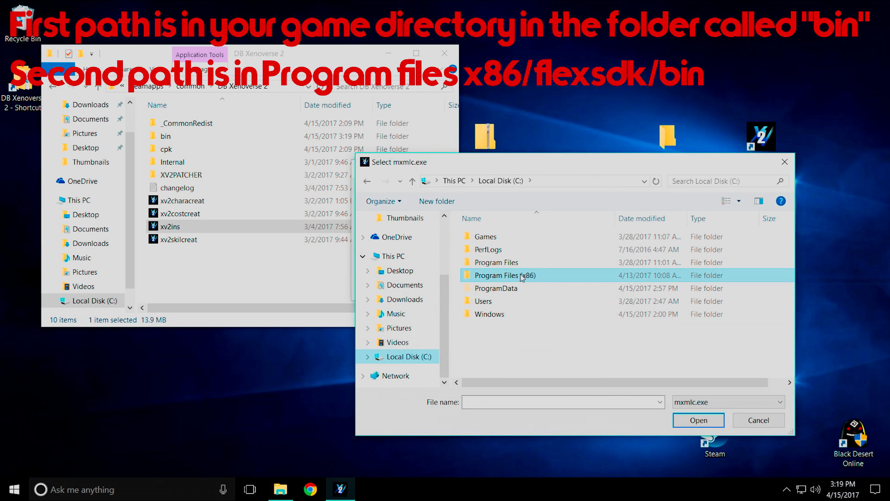
{"action": "double_click", "coordinate": [525, 276]}
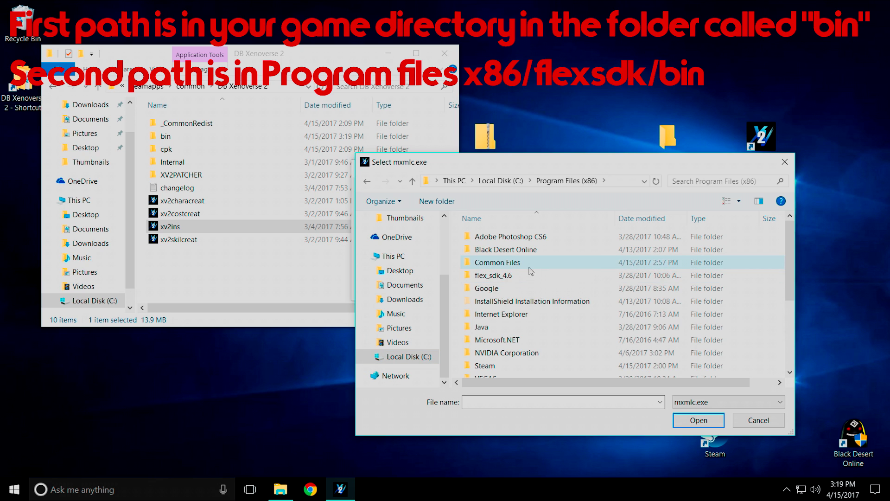
{"action": "left_click", "coordinate": [493, 278]}
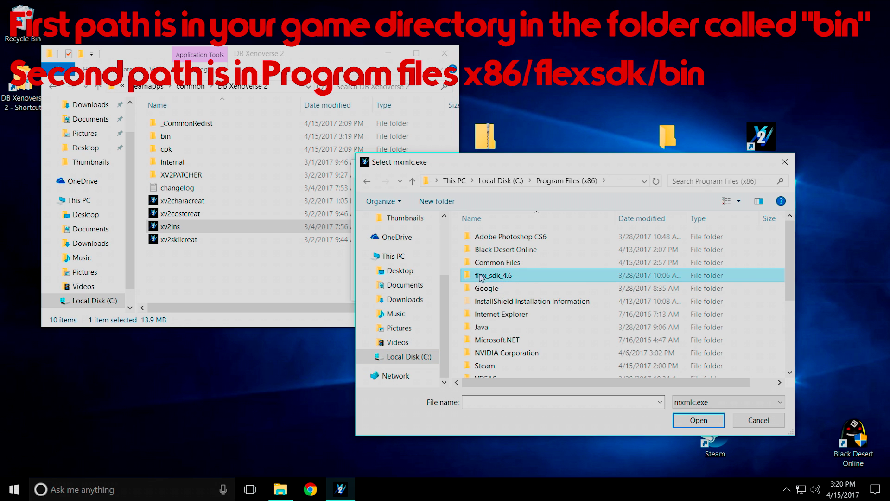
{"action": "double_click", "coordinate": [498, 276]}
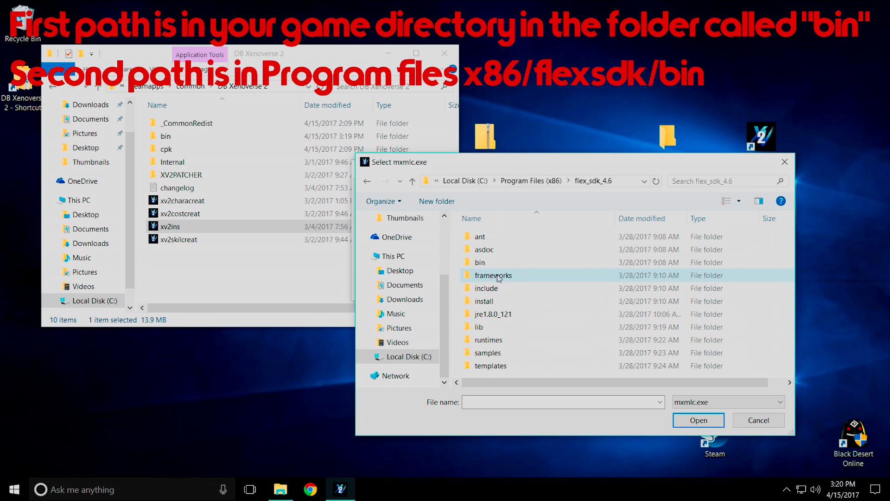
{"action": "left_click", "coordinate": [475, 265]}
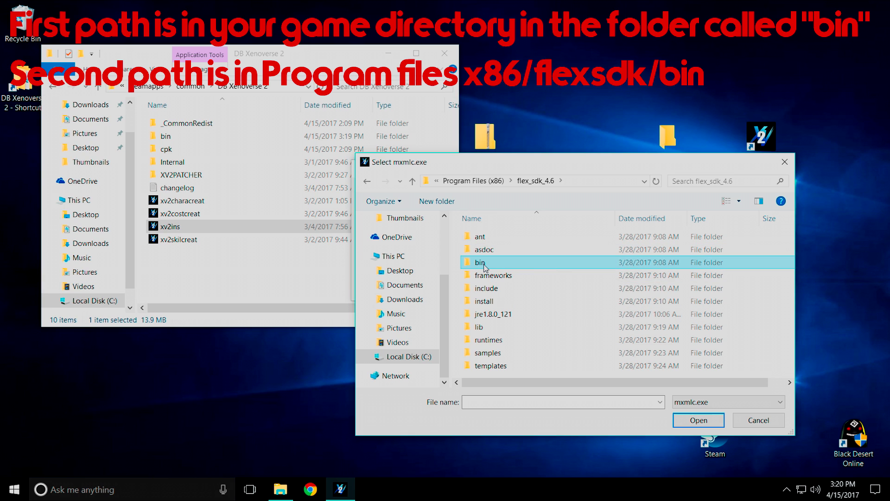
{"action": "double_click", "coordinate": [537, 261]}
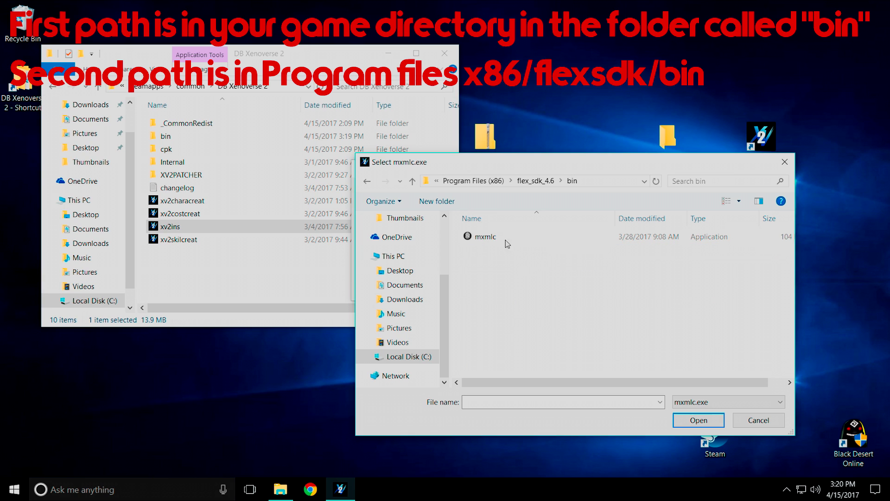
{"action": "left_click", "coordinate": [486, 240]}
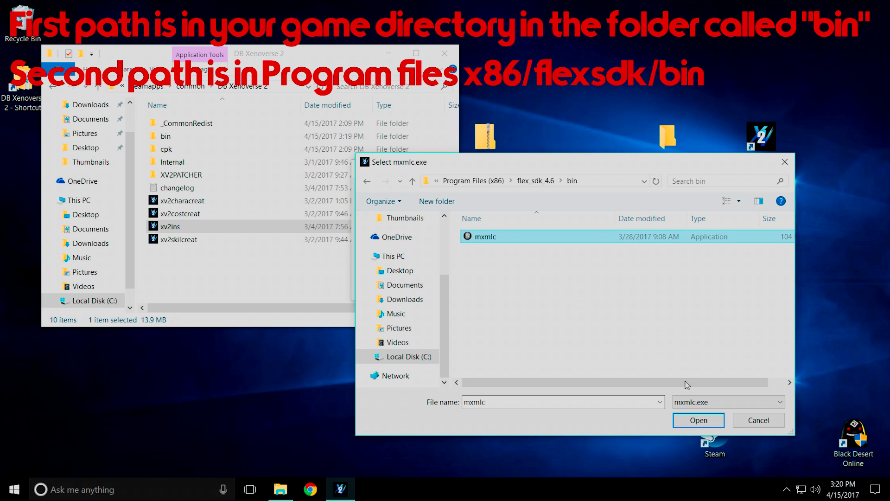
{"action": "left_click", "coordinate": [538, 401]}
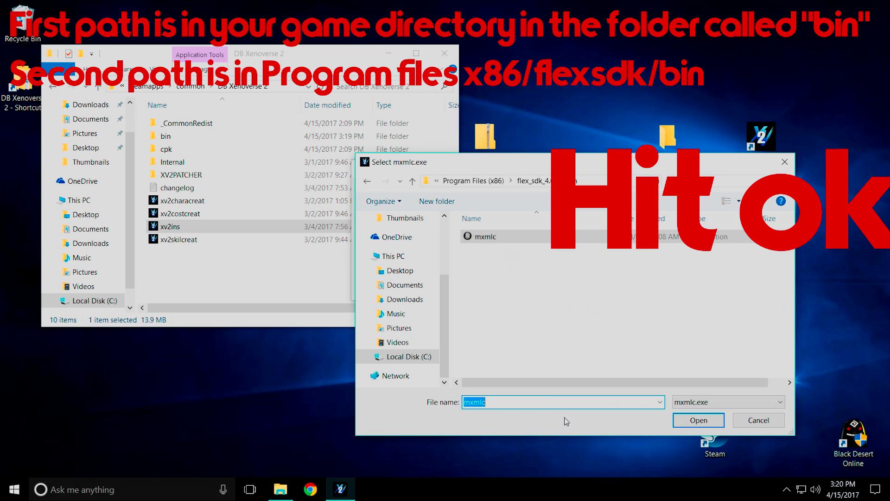
{"action": "left_click", "coordinate": [699, 420]}
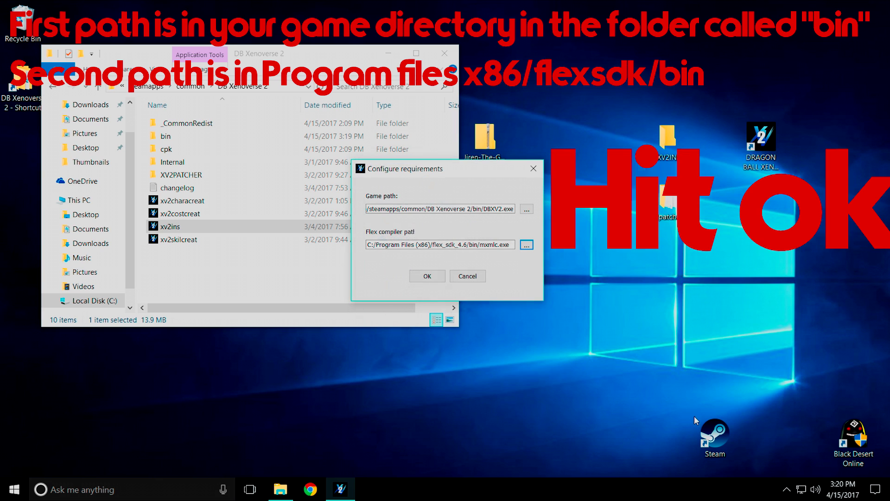
{"action": "left_click", "coordinate": [436, 277]}
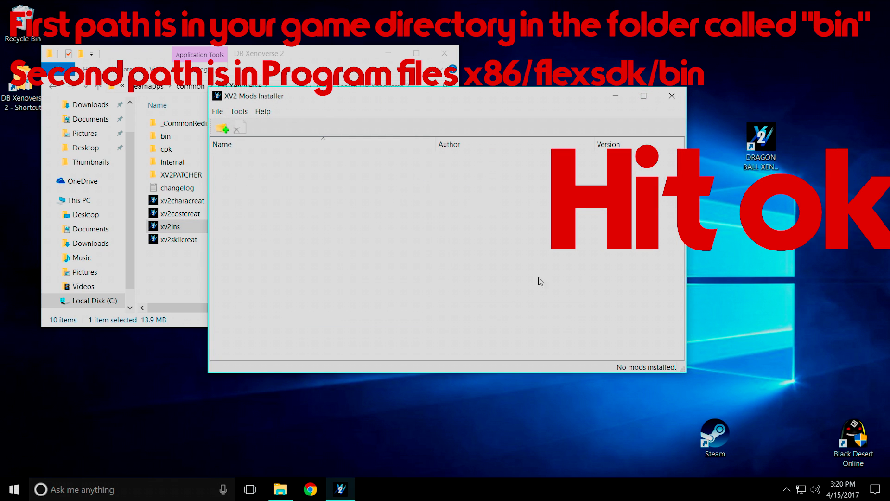
Associate the .x2m extension with XV2 Mods Installer, allowing Registry Editor to make changes and accepting the registry addition.
{"action": "left_click", "coordinate": [239, 112]}
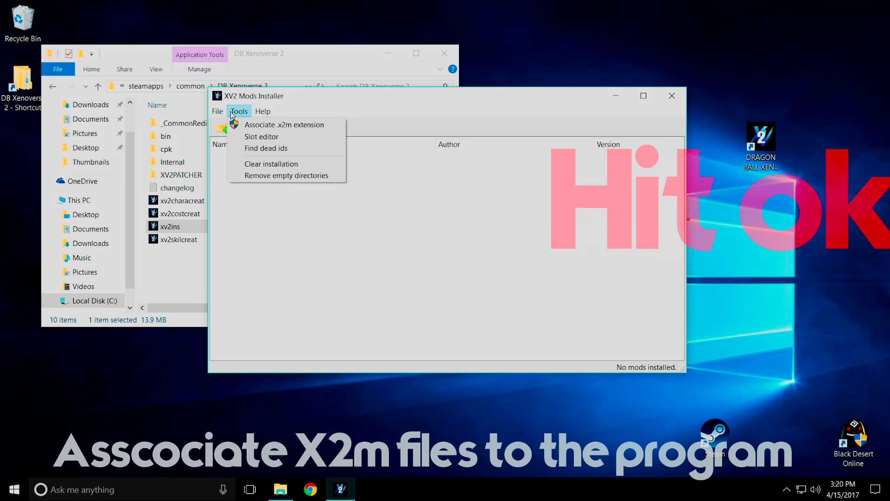
{"action": "left_click", "coordinate": [247, 124]}
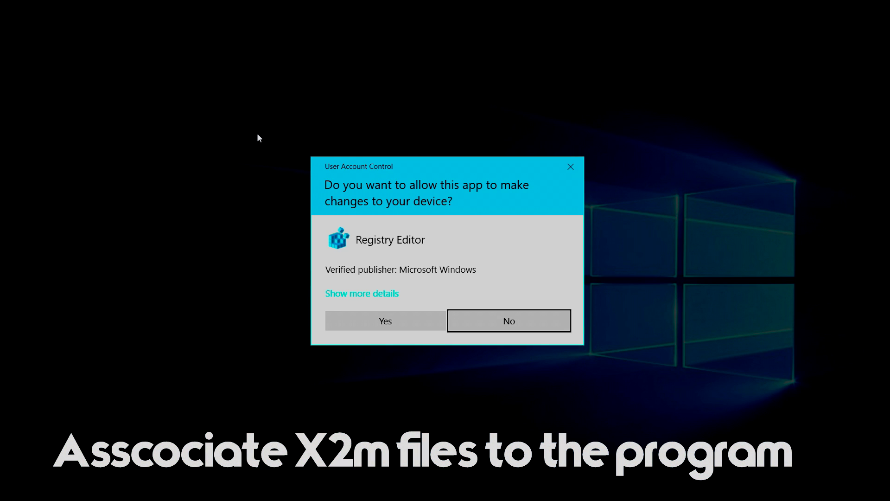
{"action": "left_click", "coordinate": [379, 321]}
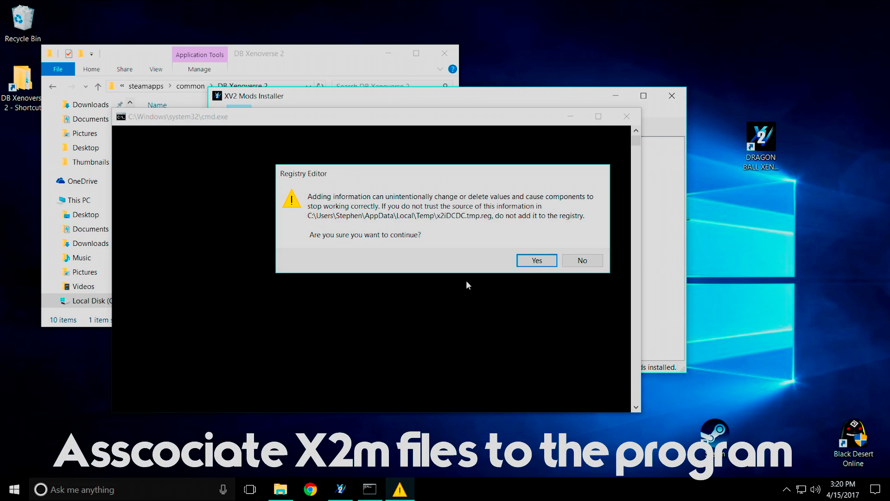
{"action": "left_click", "coordinate": [533, 260]}
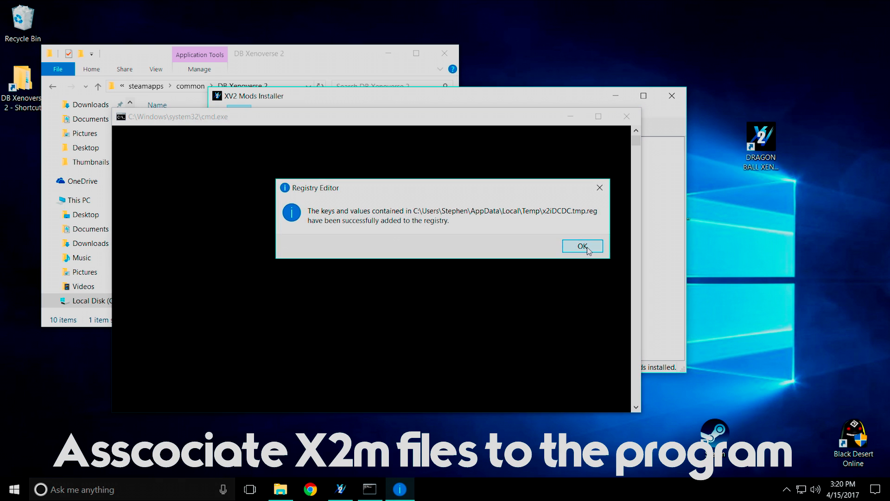
{"action": "left_click", "coordinate": [589, 252]}
Close the DB Xenoverse 2 folder window and extract Jiren-The-Grey.zip with 7-Zip into a Jiren-The-Grey folder on the desktop.
{"action": "left_click_drag", "start_coordinate": [571, 102], "coordinate": [308, 72]}
{"action": "left_click", "coordinate": [444, 53]}
{"action": "left_click_drag", "start_coordinate": [492, 146], "coordinate": [602, 76]}
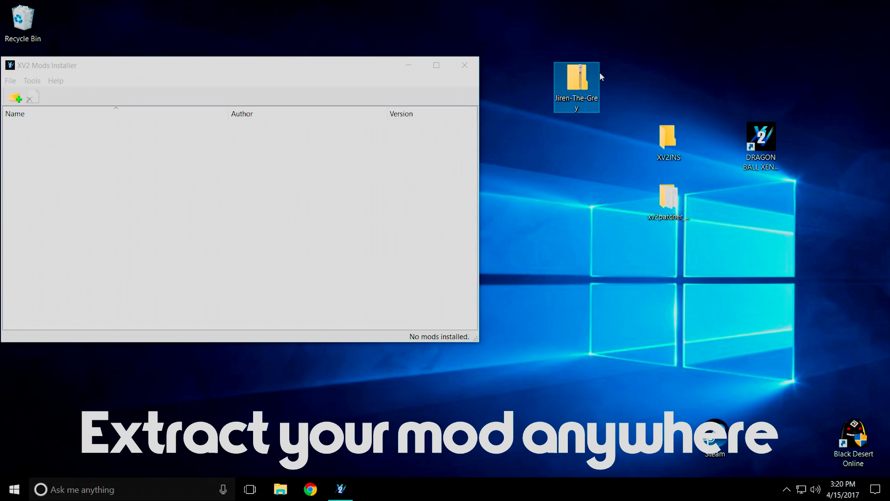
{"action": "right_click", "coordinate": [572, 101]}
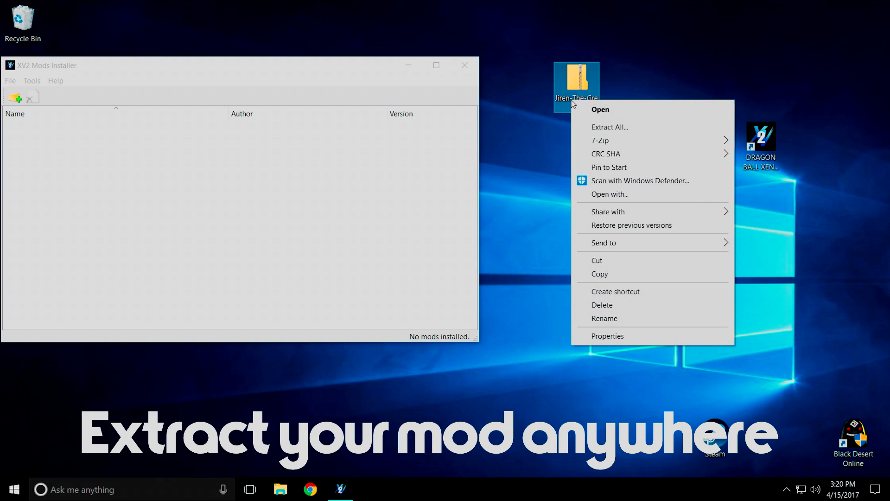
{"action": "mouse_move", "coordinate": [603, 141]}
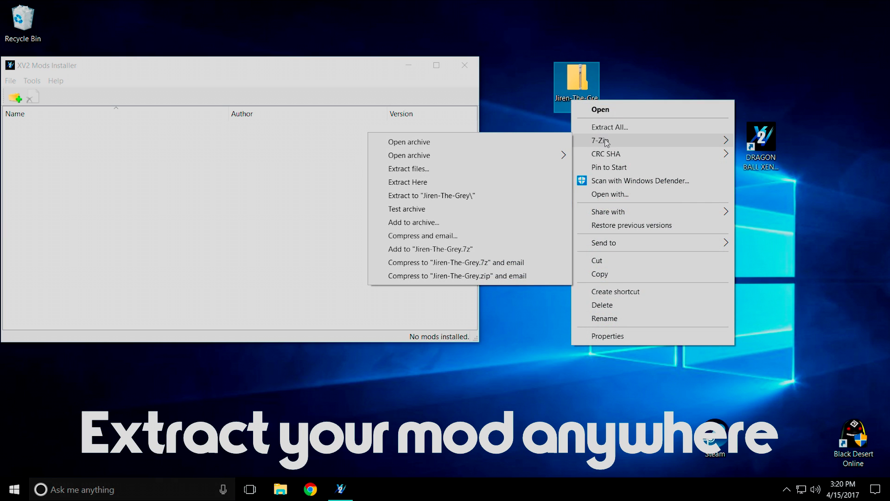
{"action": "left_click", "coordinate": [505, 168]}
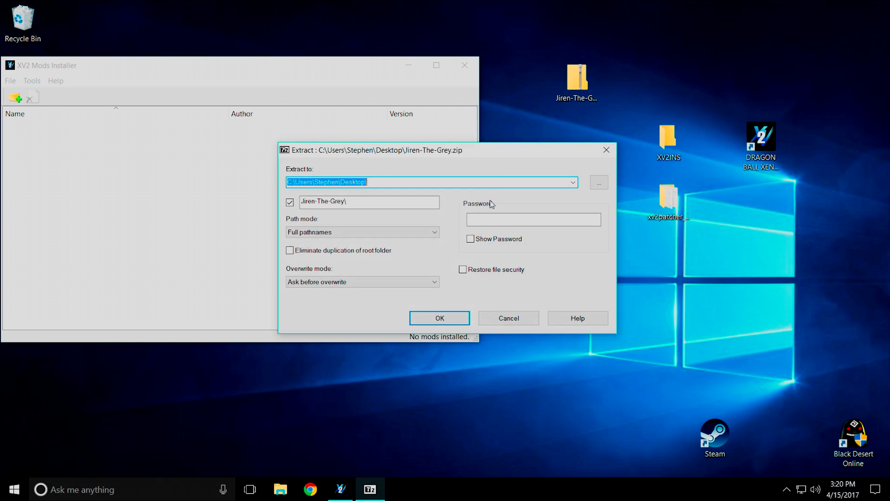
{"action": "left_click", "coordinate": [427, 316]}
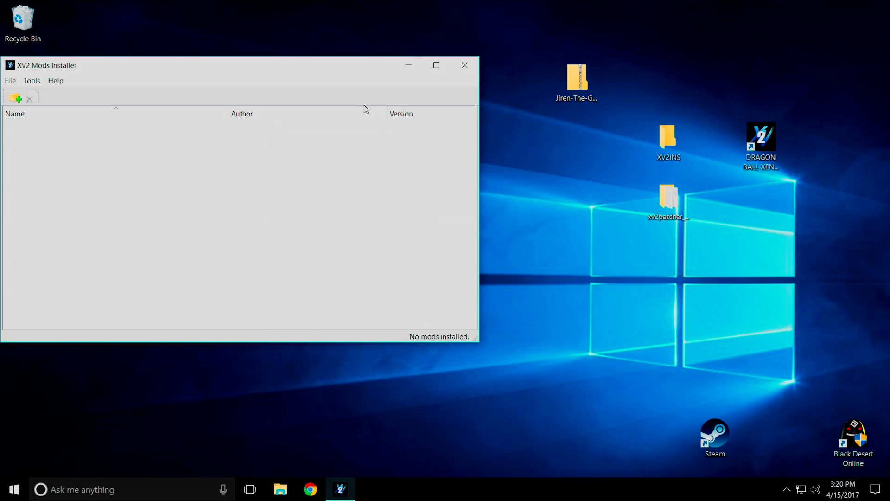
Move the Jiren X2M file from Jiren Beta v1.0 in the extracted Jiren-The-Grey folder to the desktop and close the folder window.
{"action": "left_click_drag", "start_coordinate": [336, 70], "coordinate": [577, 70]}
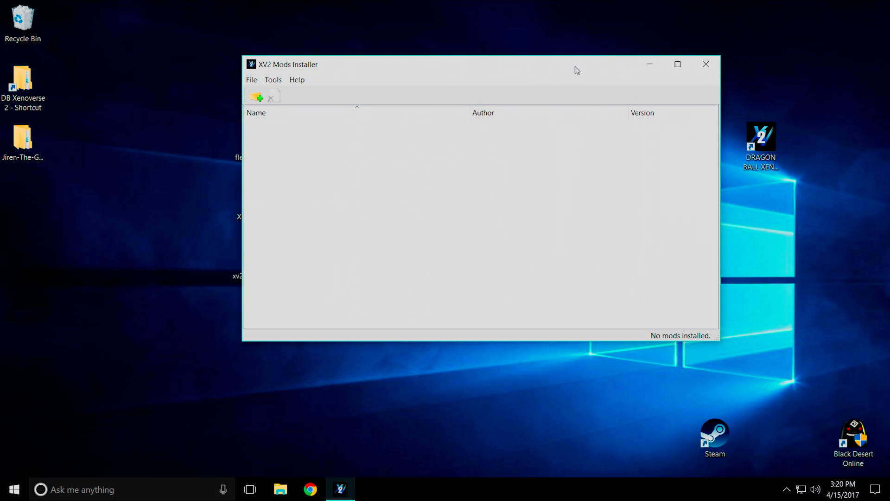
{"action": "double_click", "coordinate": [22, 147]}
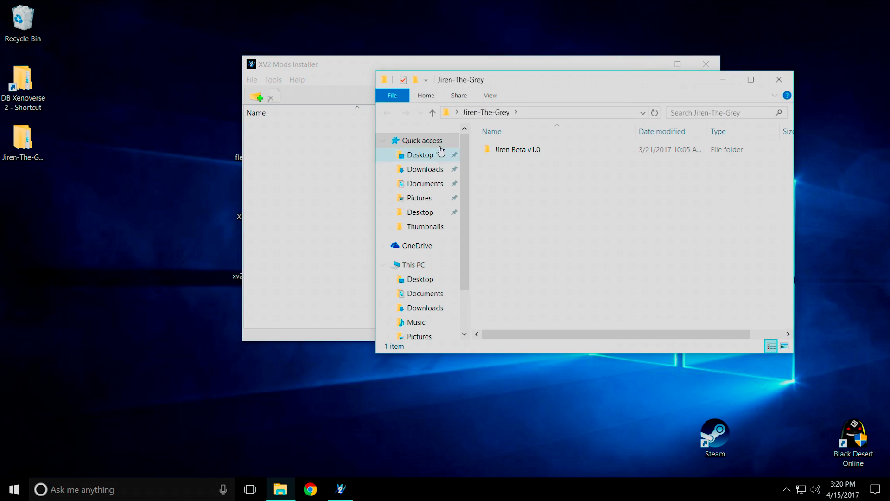
{"action": "left_click_drag", "start_coordinate": [535, 86], "coordinate": [615, 63]}
{"action": "double_click", "coordinate": [643, 124]}
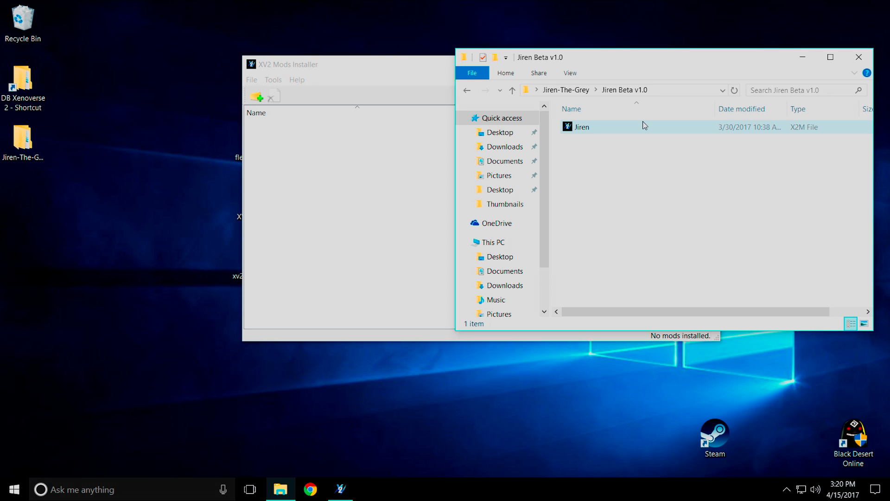
{"action": "left_click_drag", "start_coordinate": [585, 127], "coordinate": [143, 190]}
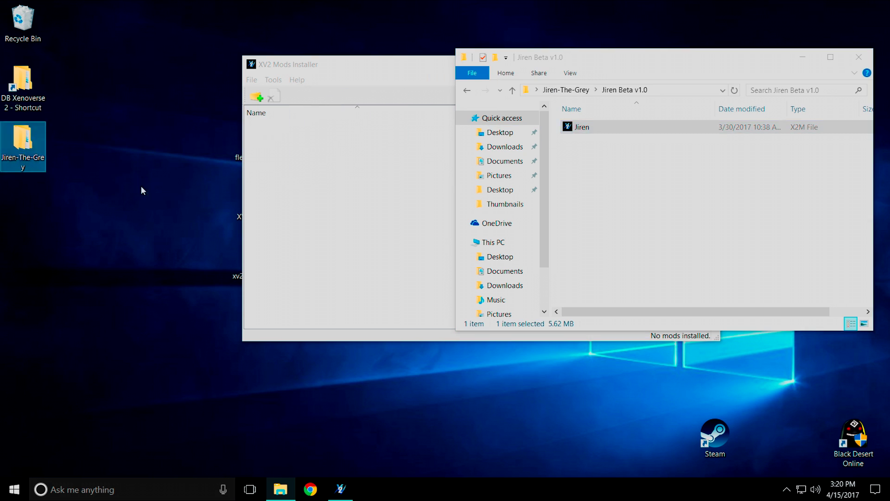
{"action": "left_click", "coordinate": [859, 56]}
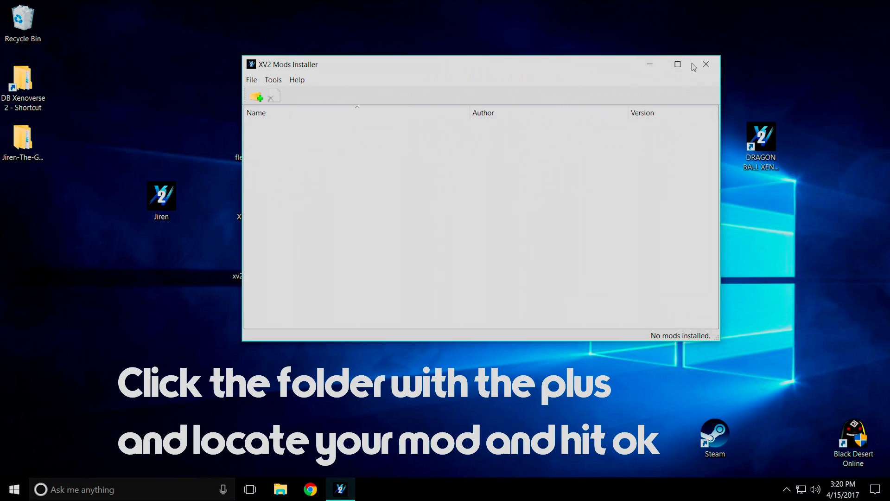
Install the Jiren X2M mod from the desktop to a new slot and close the mods installer.
{"action": "left_click", "coordinate": [256, 97]}
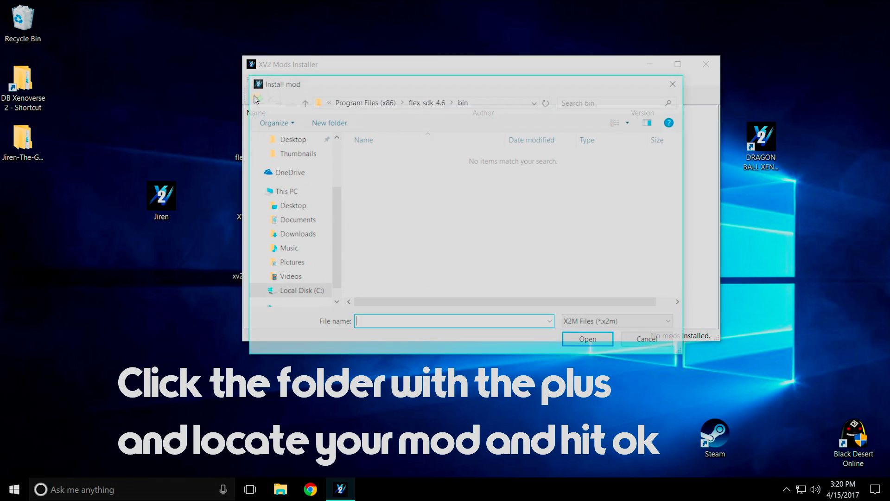
{"action": "left_click", "coordinate": [306, 205]}
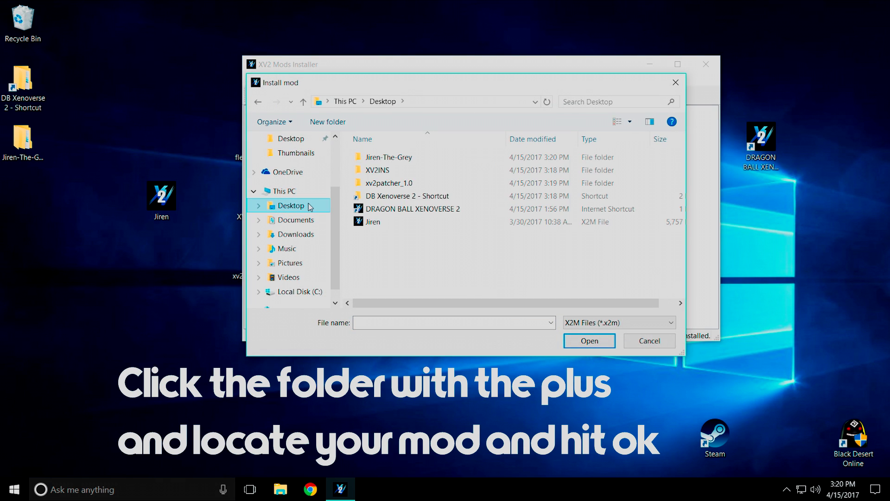
{"action": "left_click", "coordinate": [393, 222]}
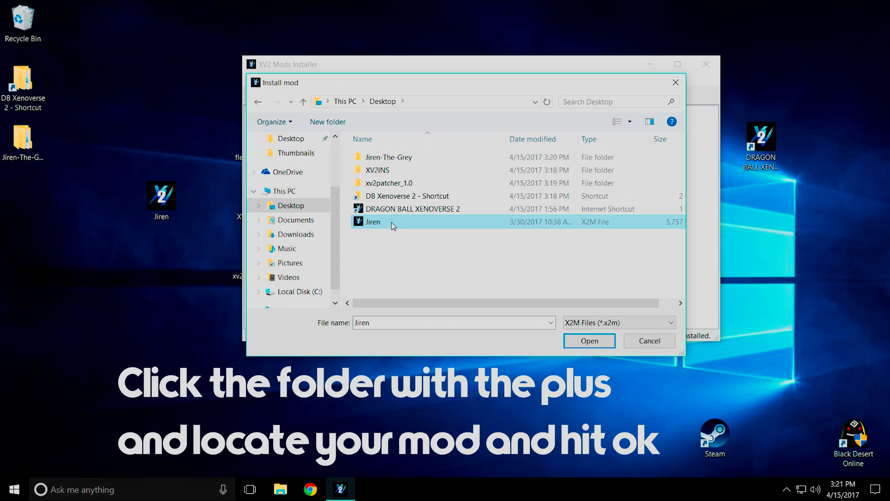
{"action": "left_click", "coordinate": [602, 345]}
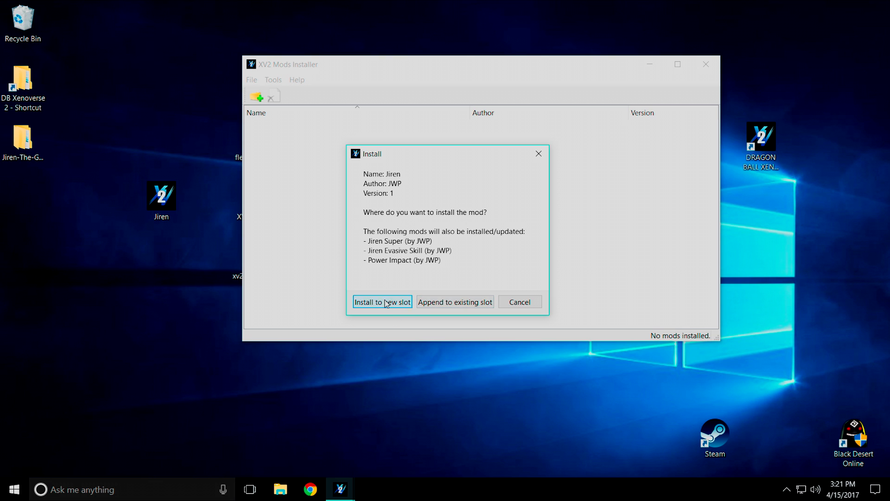
{"action": "left_click", "coordinate": [387, 302]}
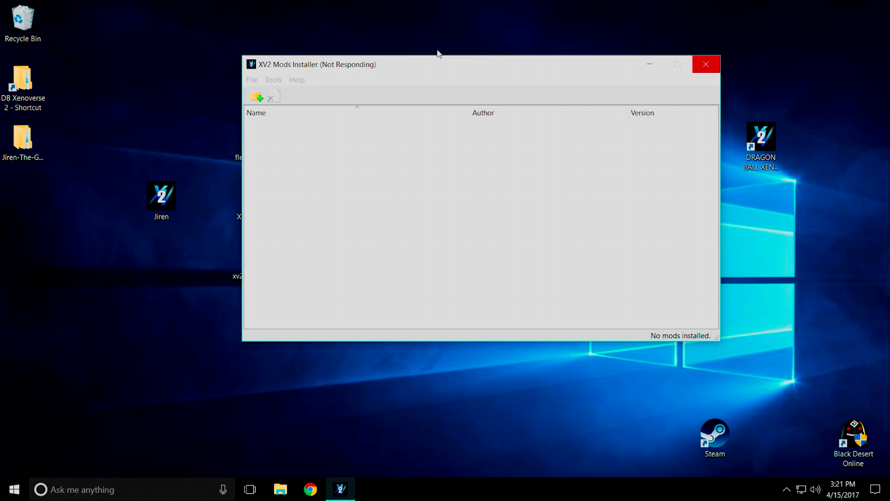
{"action": "left_click", "coordinate": [472, 255]}
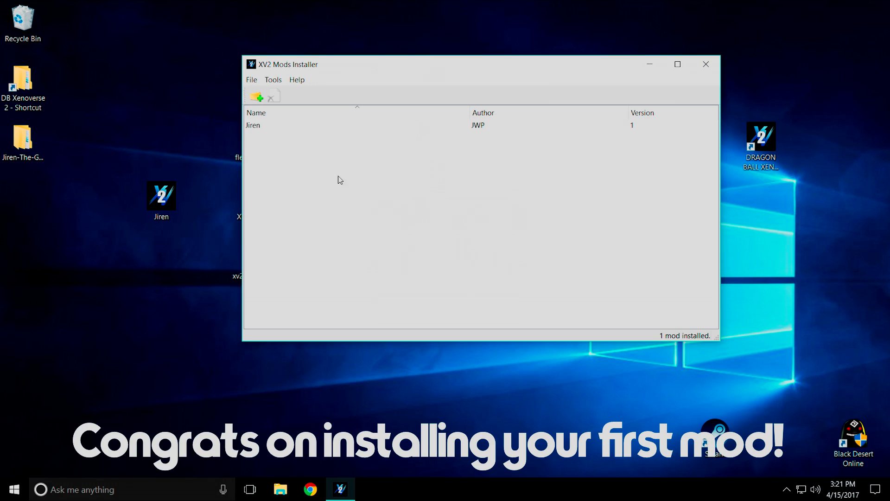
{"action": "left_click", "coordinate": [258, 129]}
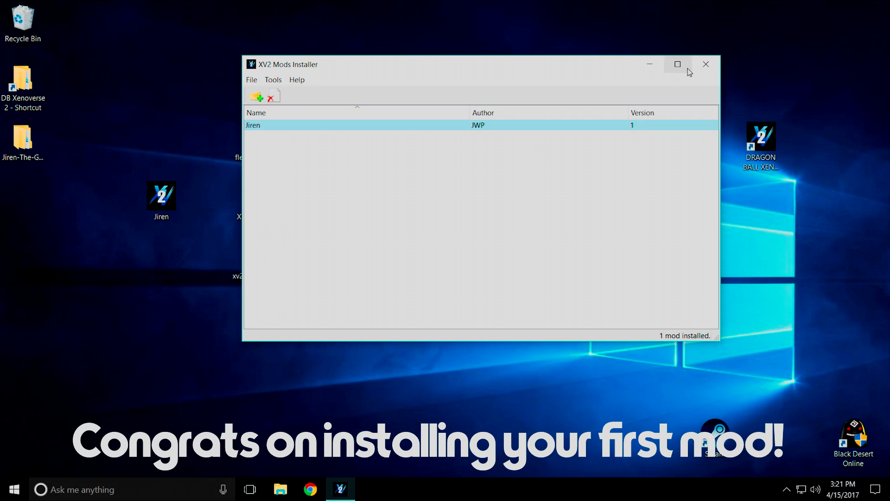
{"action": "left_click", "coordinate": [703, 64]}
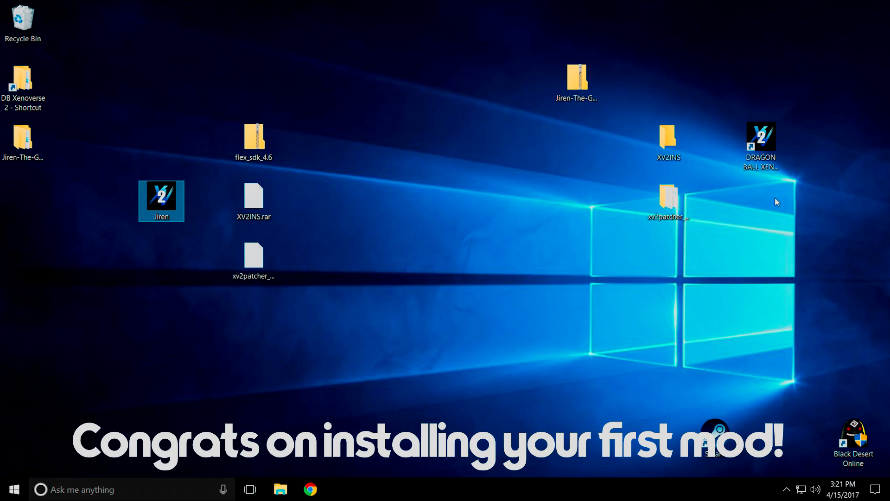
Launch DRAGON BALL XENOVERSE 2 from its desktop shortcut and choose START GAME on the title screen.
{"action": "left_click", "coordinate": [756, 149]}
{"action": "double_click", "coordinate": [760, 141]}
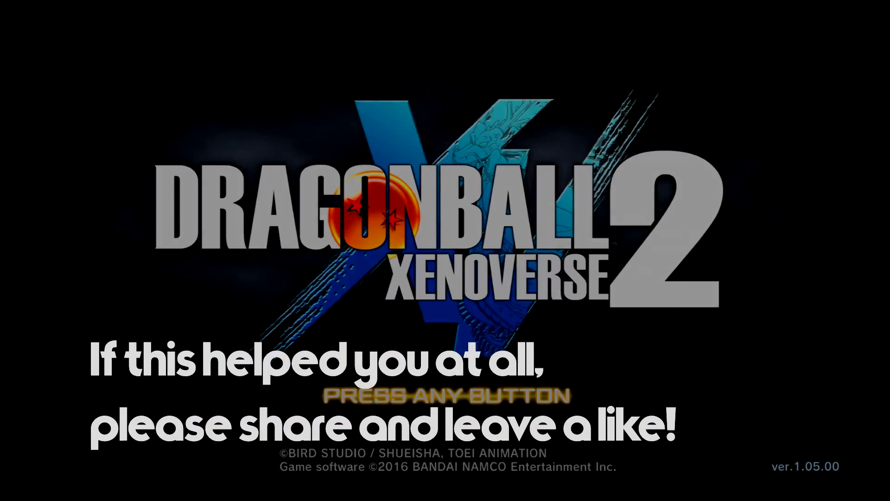
{"action": "key", "text": "Return"}
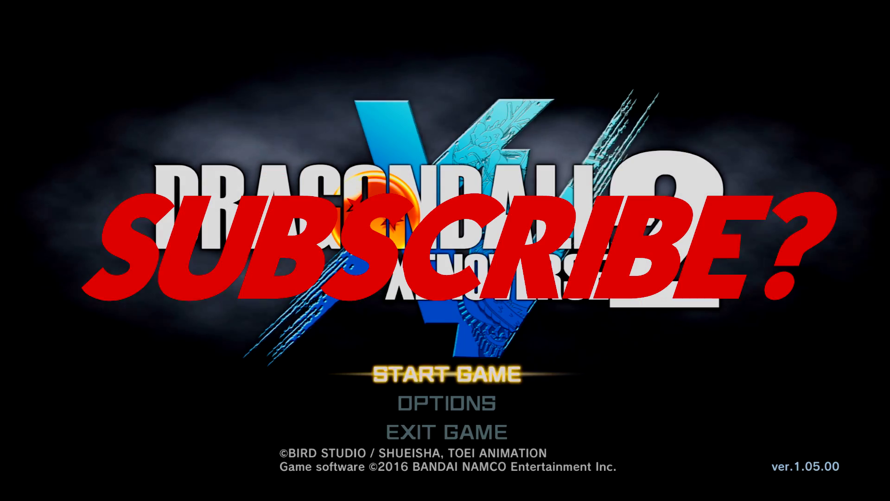
{"action": "key", "text": "Return"}
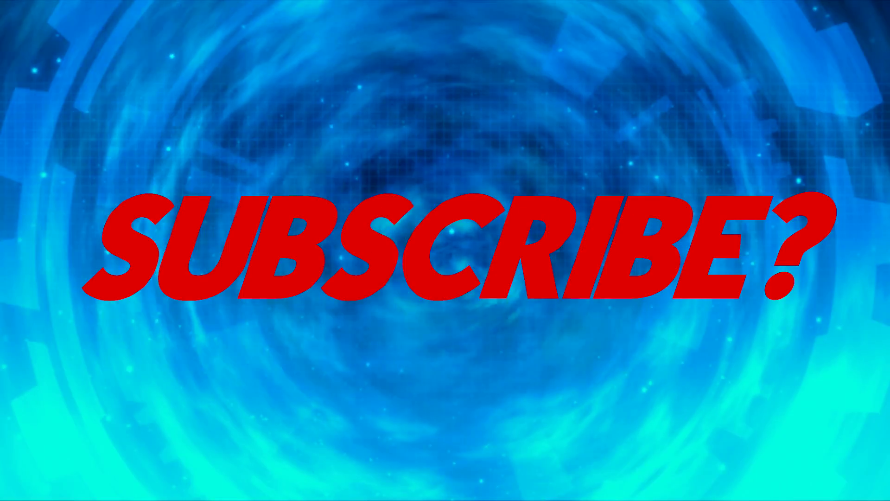